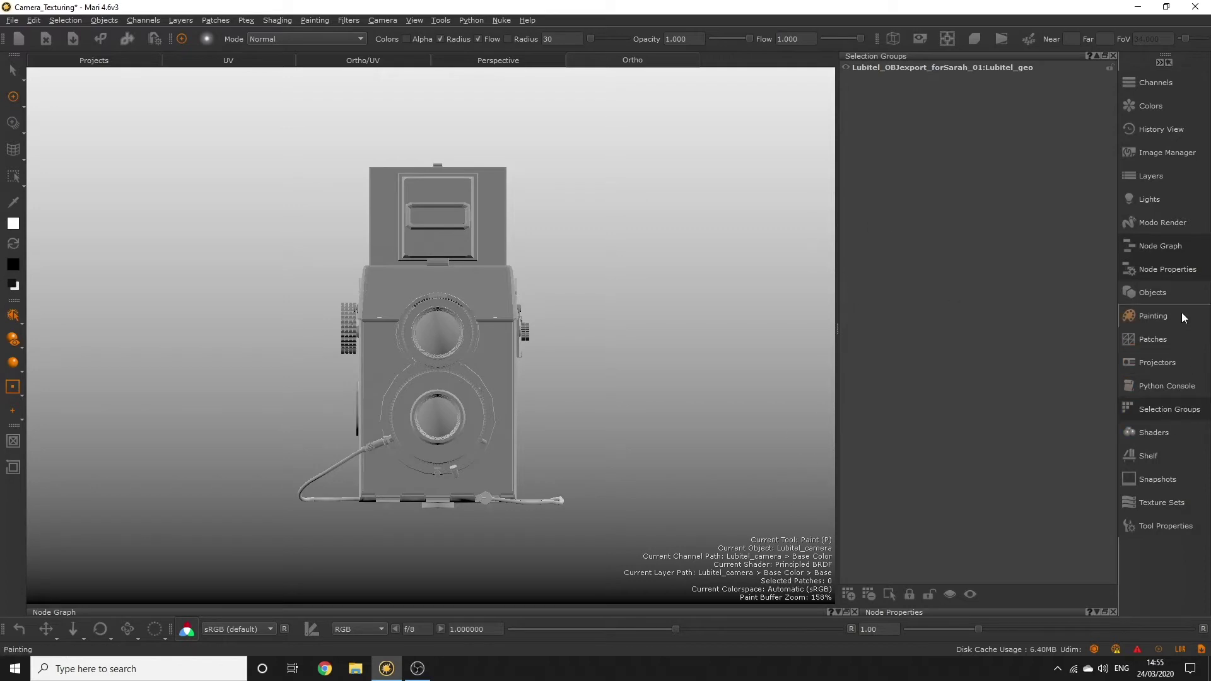
Step: Collapse and re-expand the Selection Groups list, then close the Selection Groups panel
left_click(1170, 406)
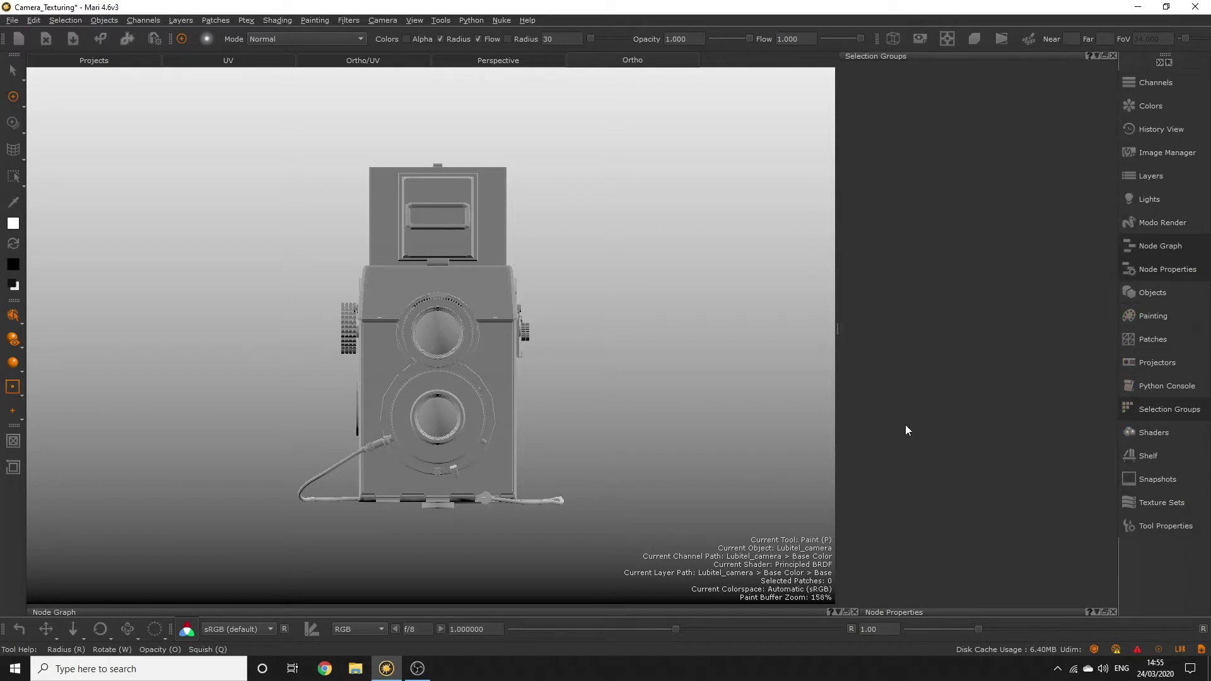
left_click(1155, 406)
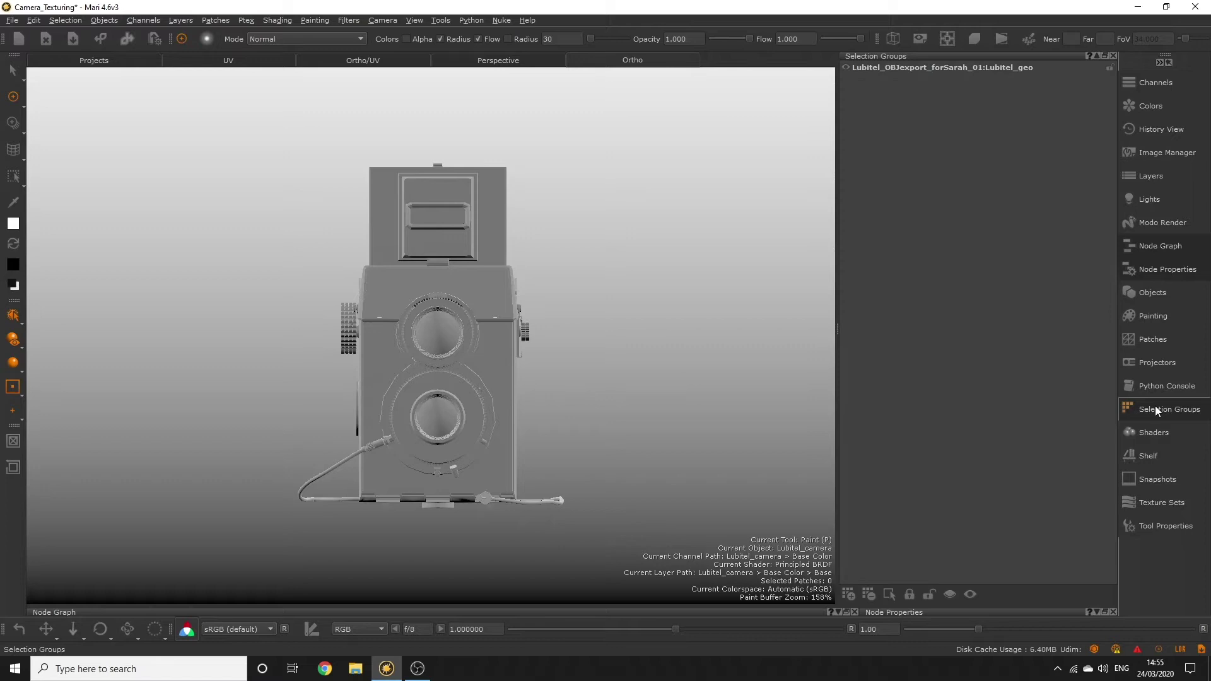
left_click(1114, 55)
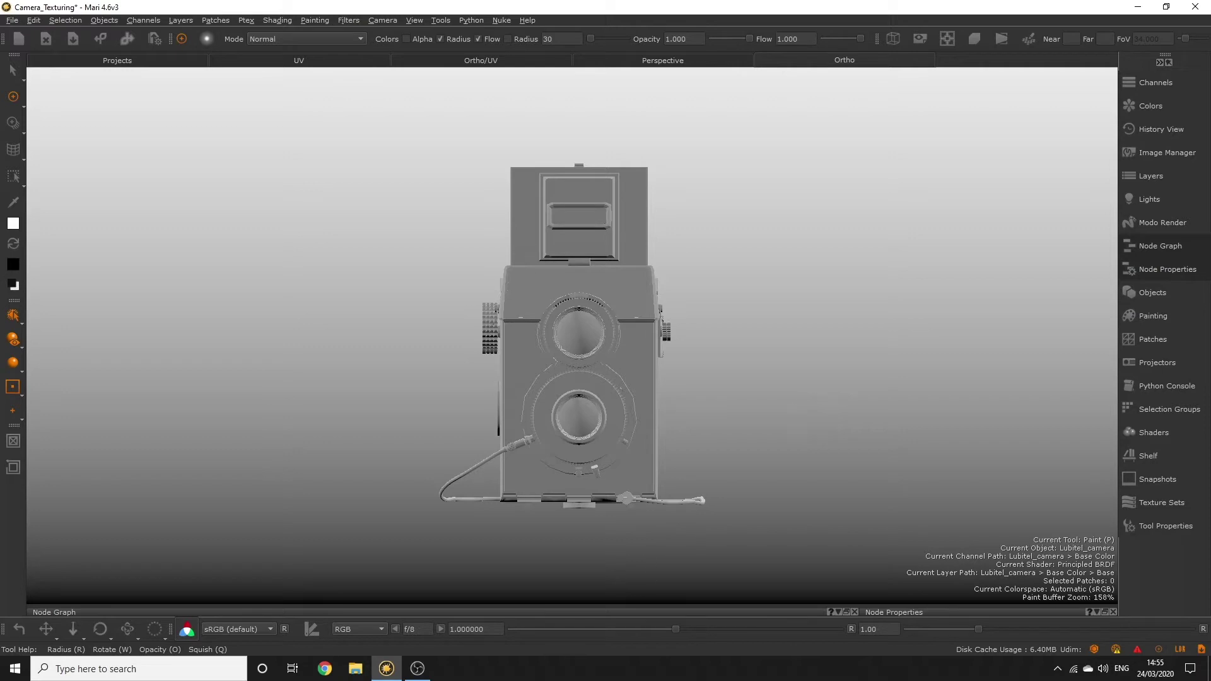
Step: Open the Lubitel front reference photo in Photos, zoom in on it, then close the viewer
left_click(356, 670)
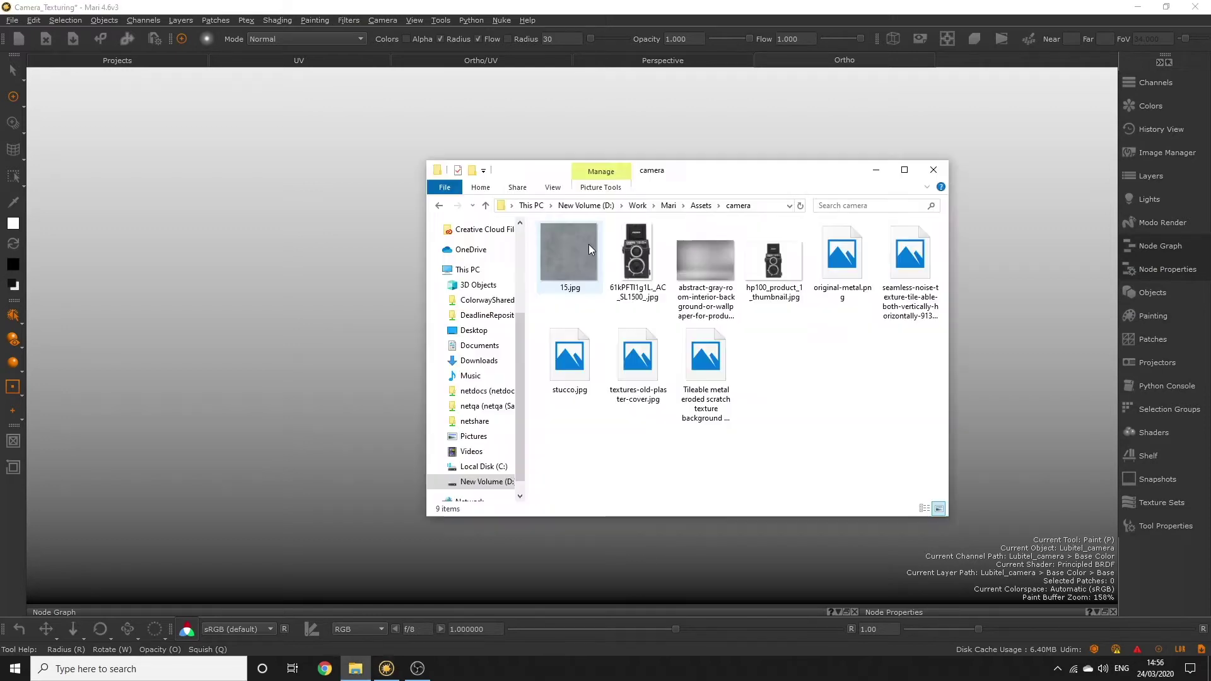
double_click(636, 275)
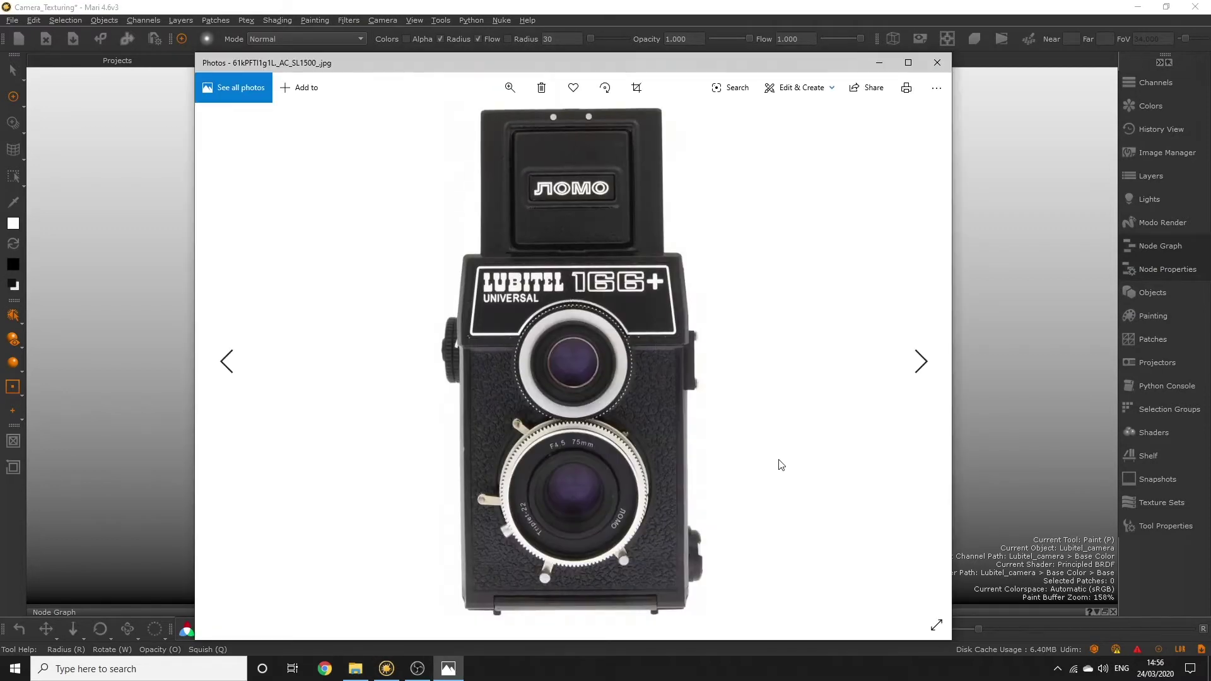
left_click_drag(687, 56, 683, 44)
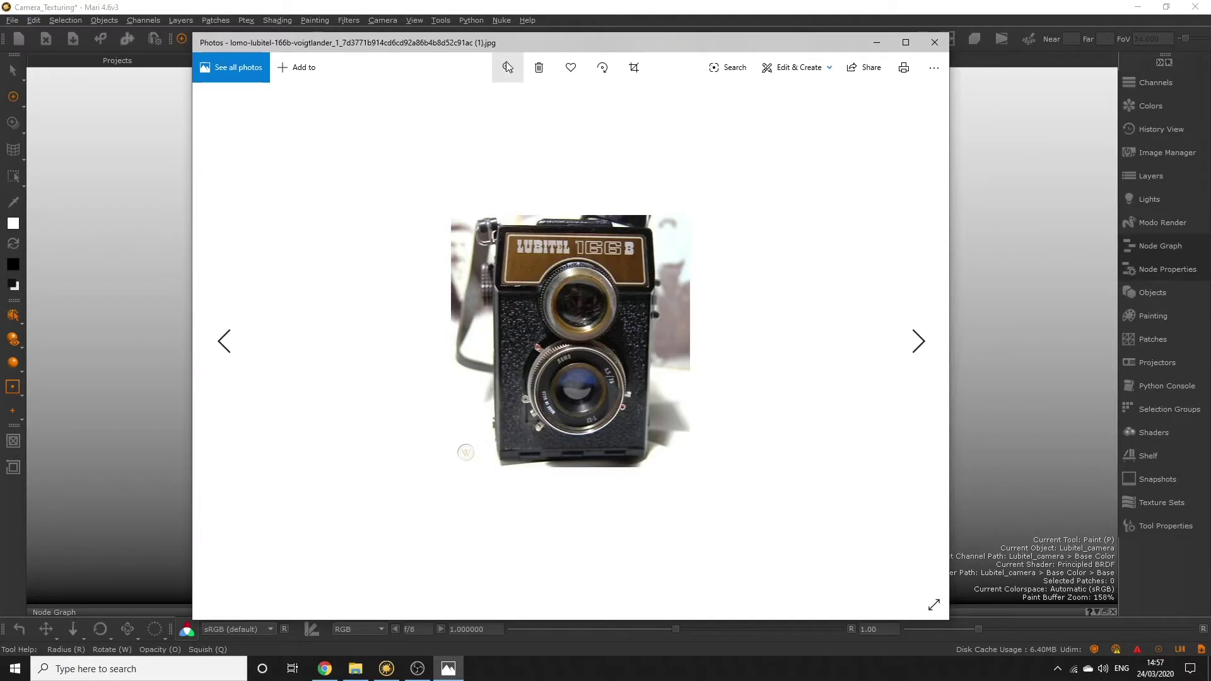
left_click(508, 67)
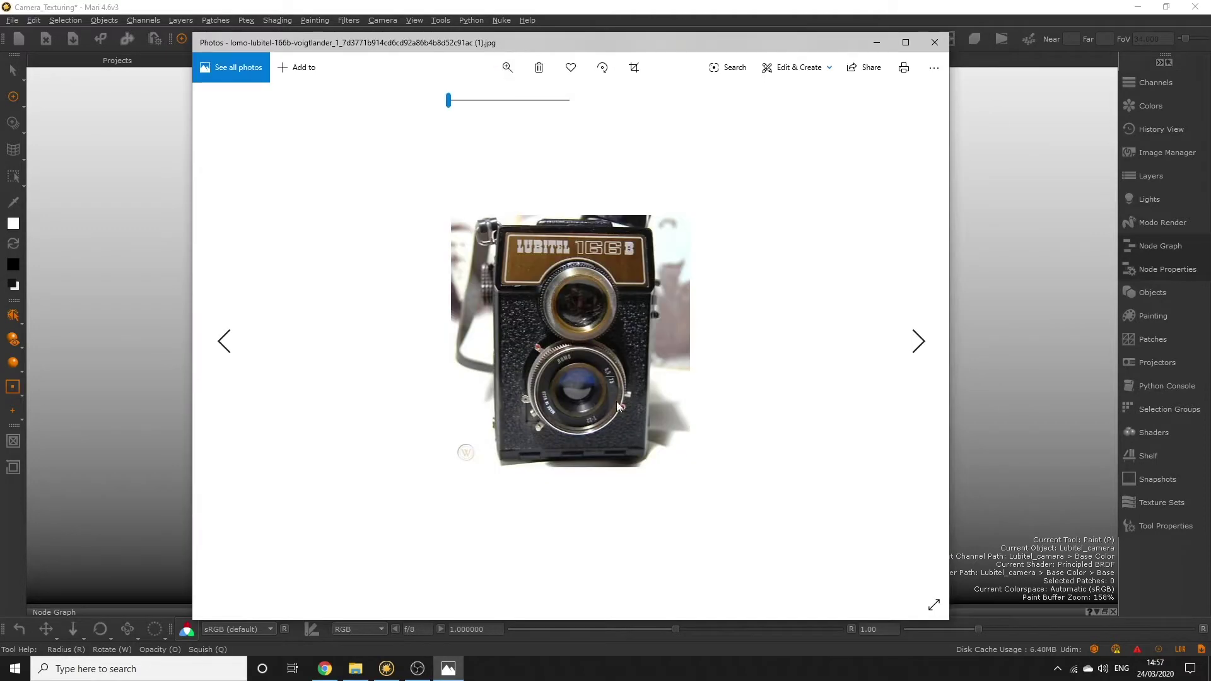
left_click_drag(449, 100, 481, 99)
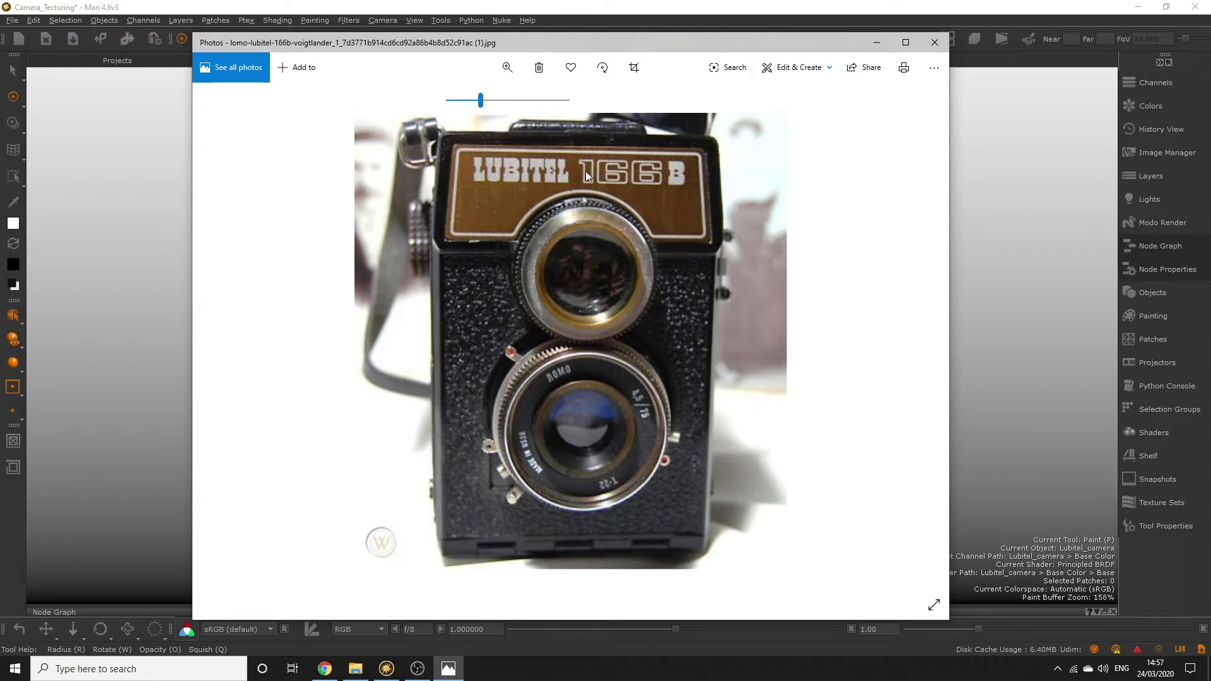
key("alt+F4")
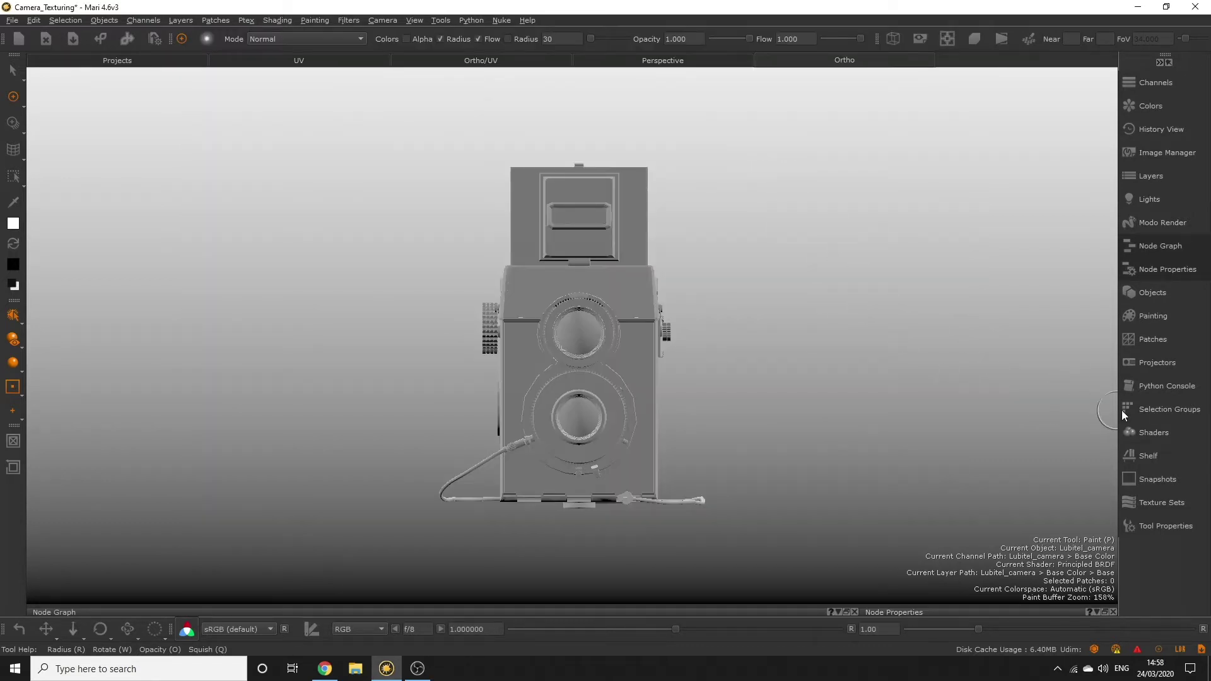
Step: Reopen the Selection Groups list and dock it beside the viewport
left_click(1152, 413)
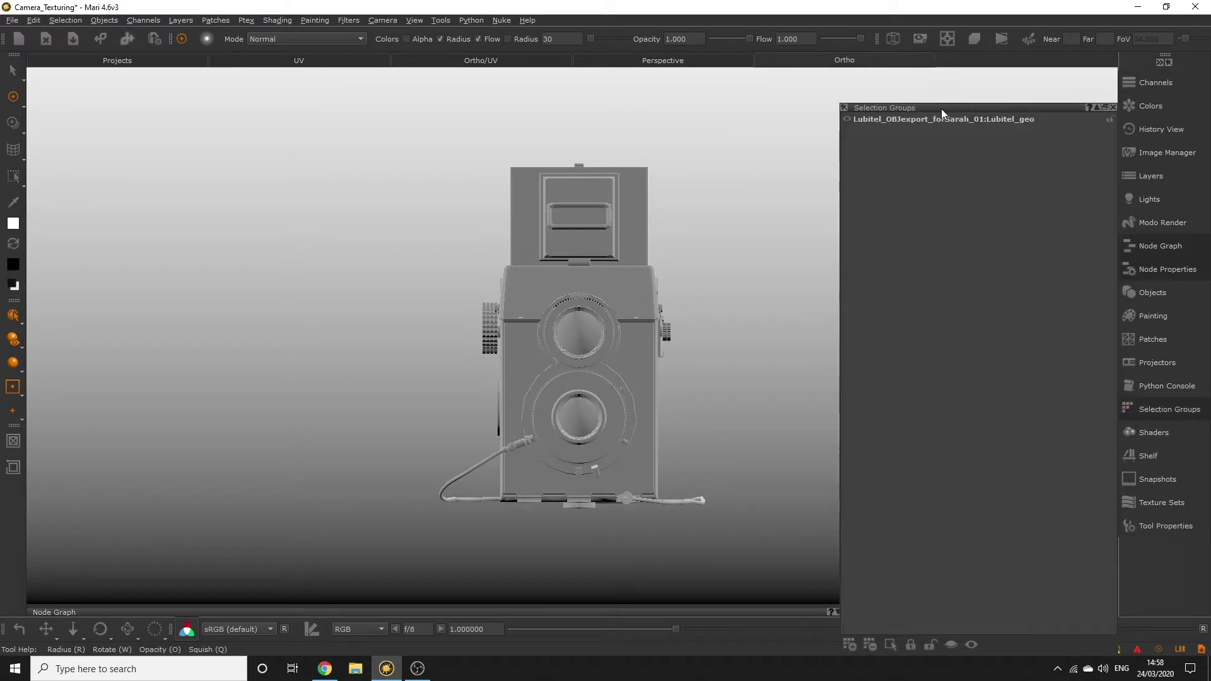
left_click_drag(941, 109, 1096, 149)
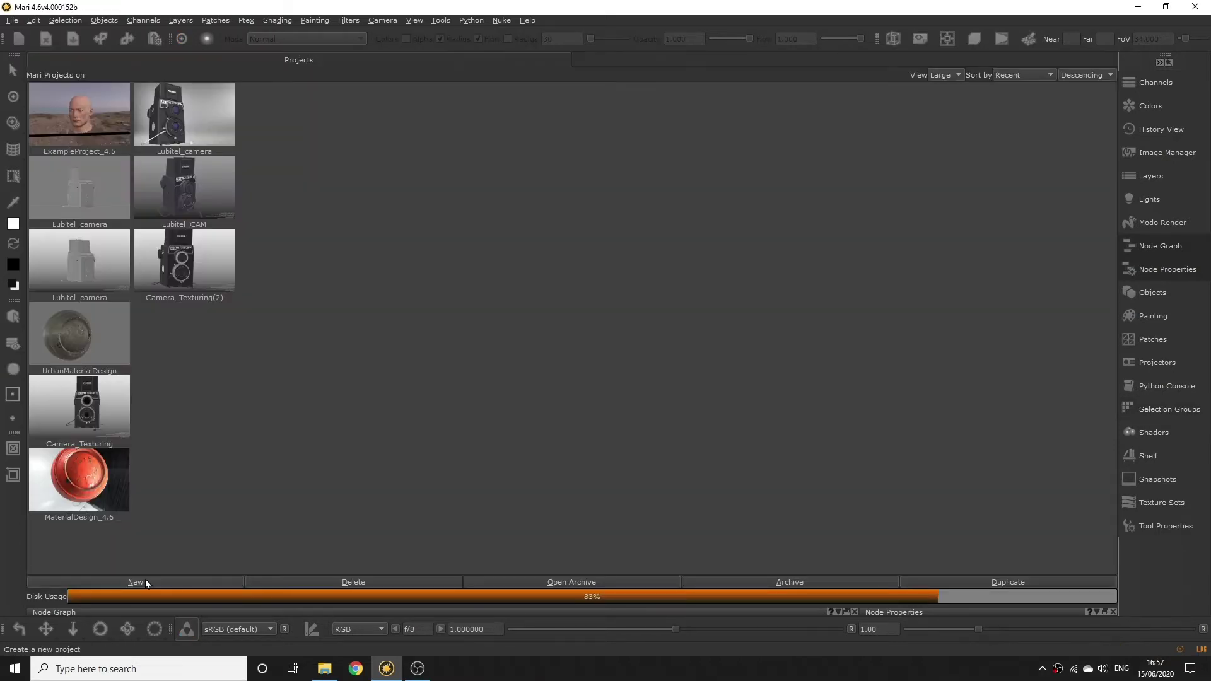
Step: Create a new project from Lubitel_camera.obj with selection groups created from face groups
left_click(136, 582)
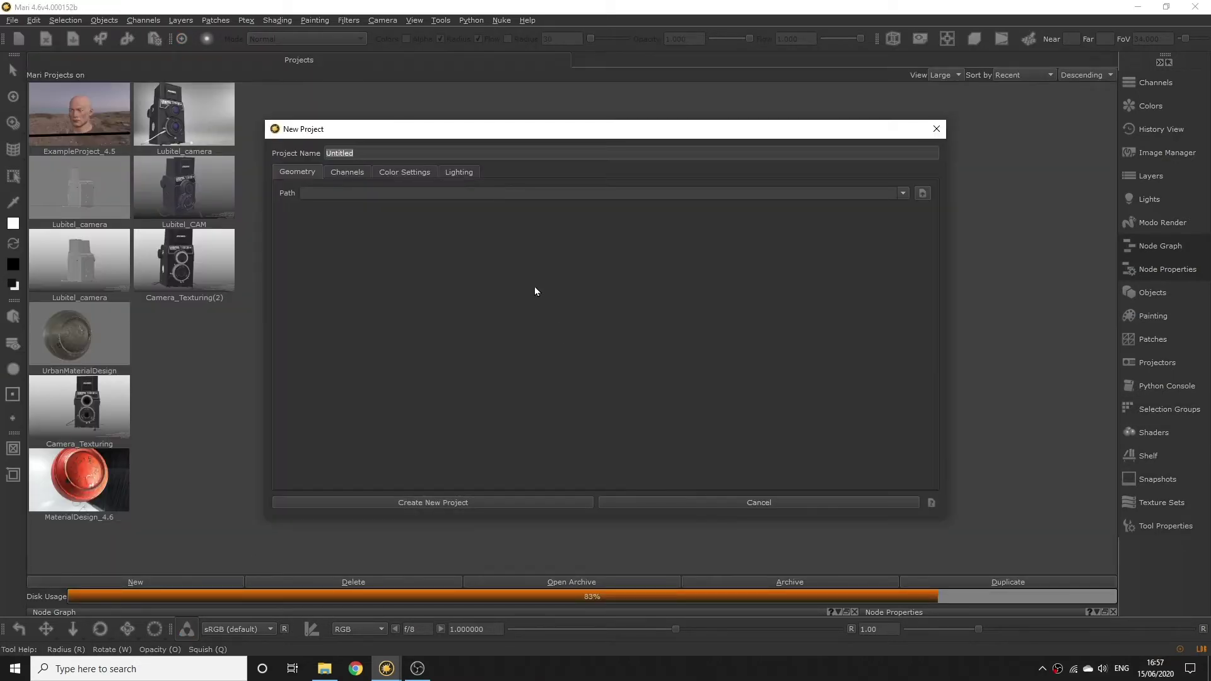
left_click(921, 193)
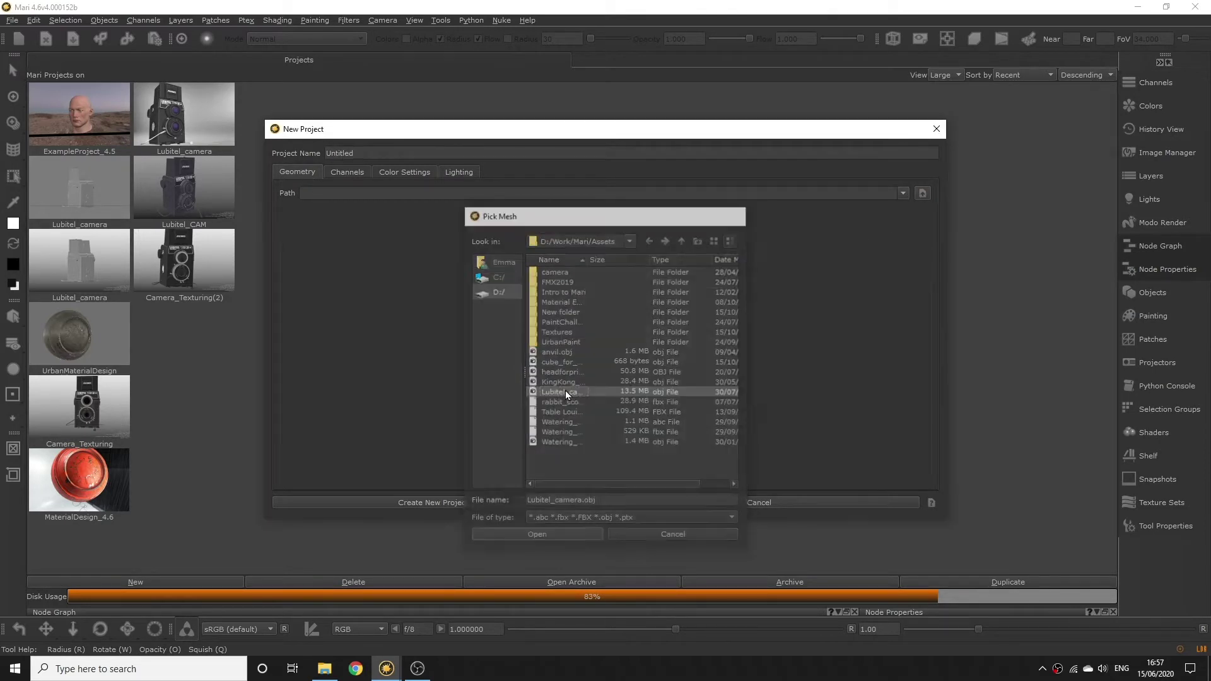
double_click(565, 392)
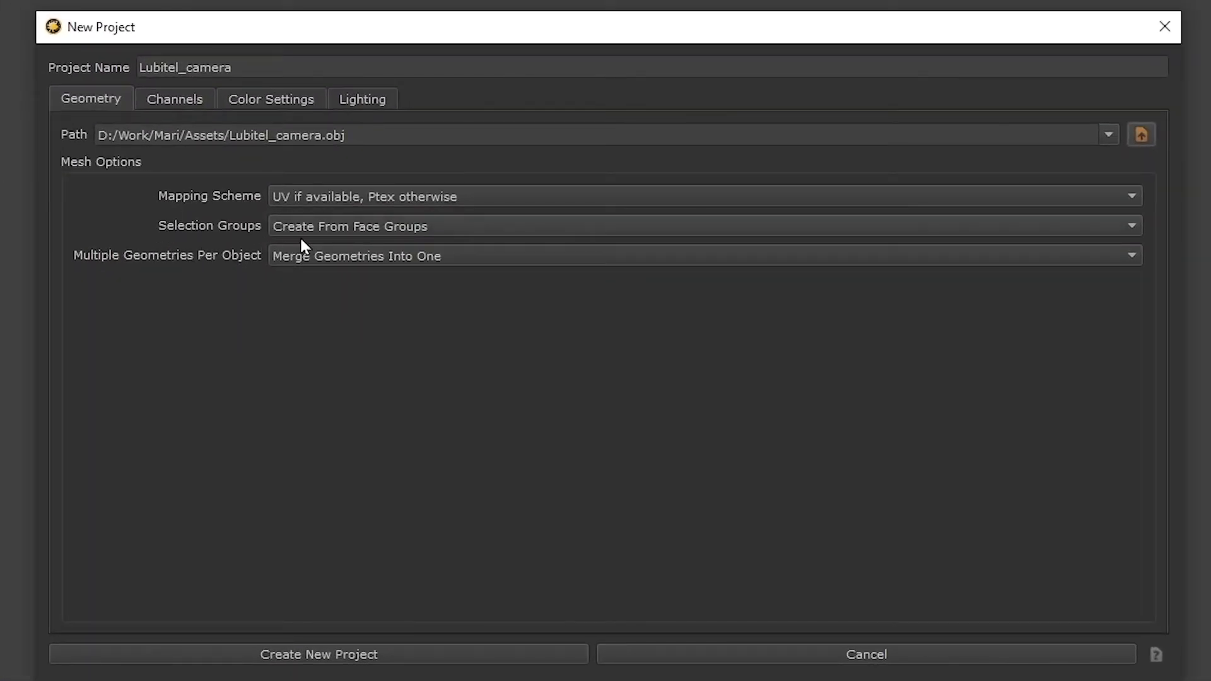
left_click(438, 229)
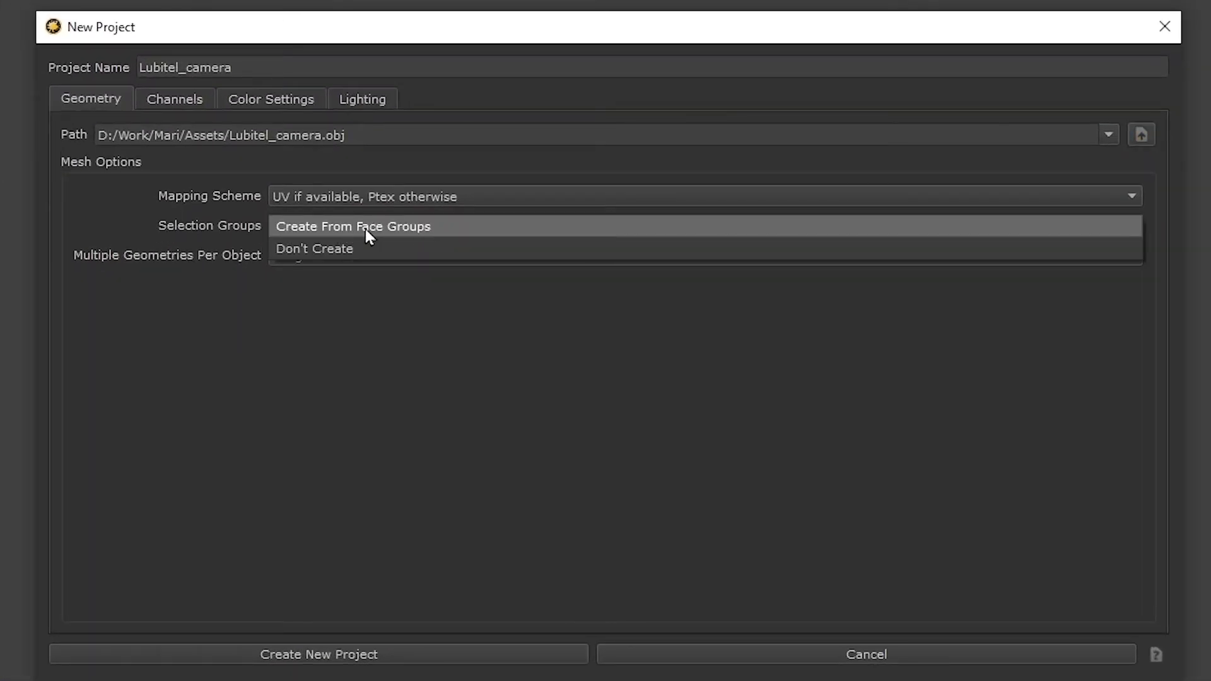
left_click(464, 237)
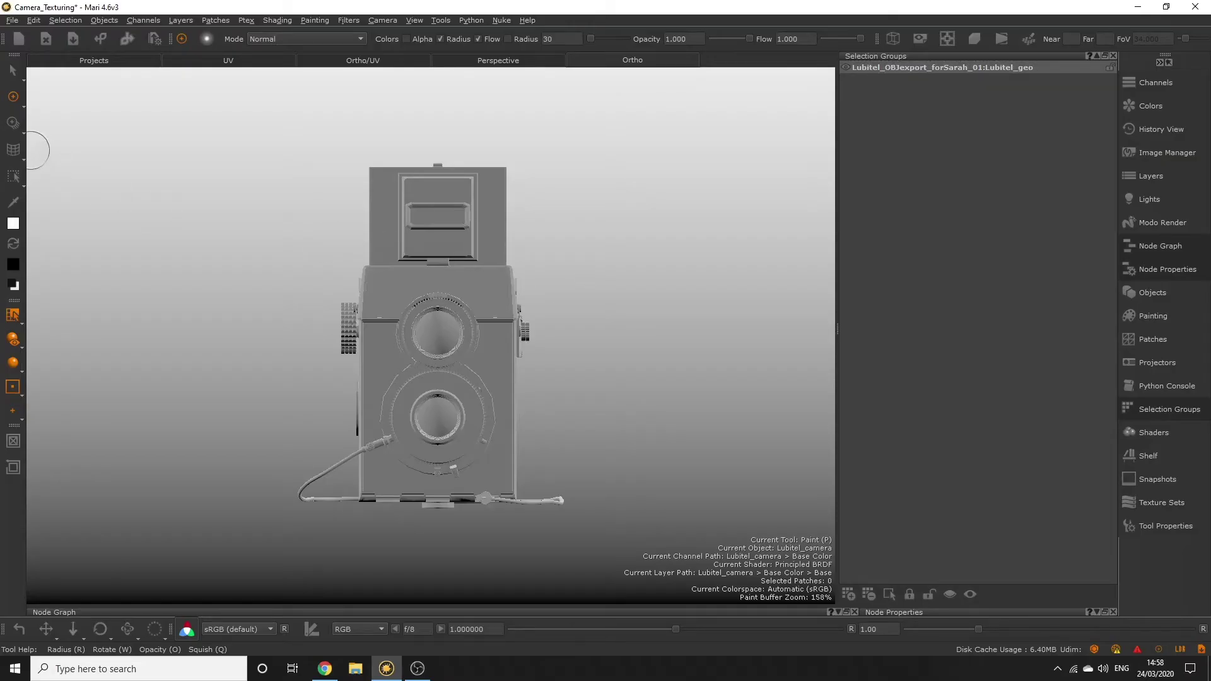
Step: With the Select tool, hide and re-show Lubitel_geo to confirm it covers the whole camera
key("s")
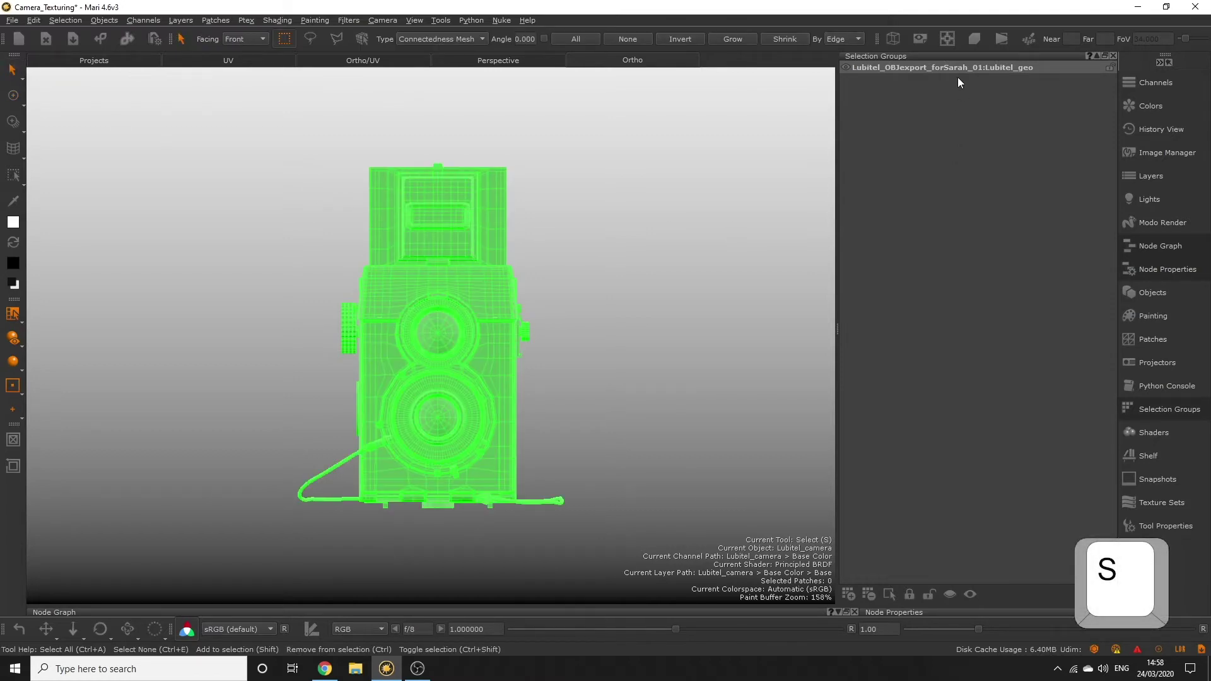
middle_click_drag(281, 246, 662, 410)
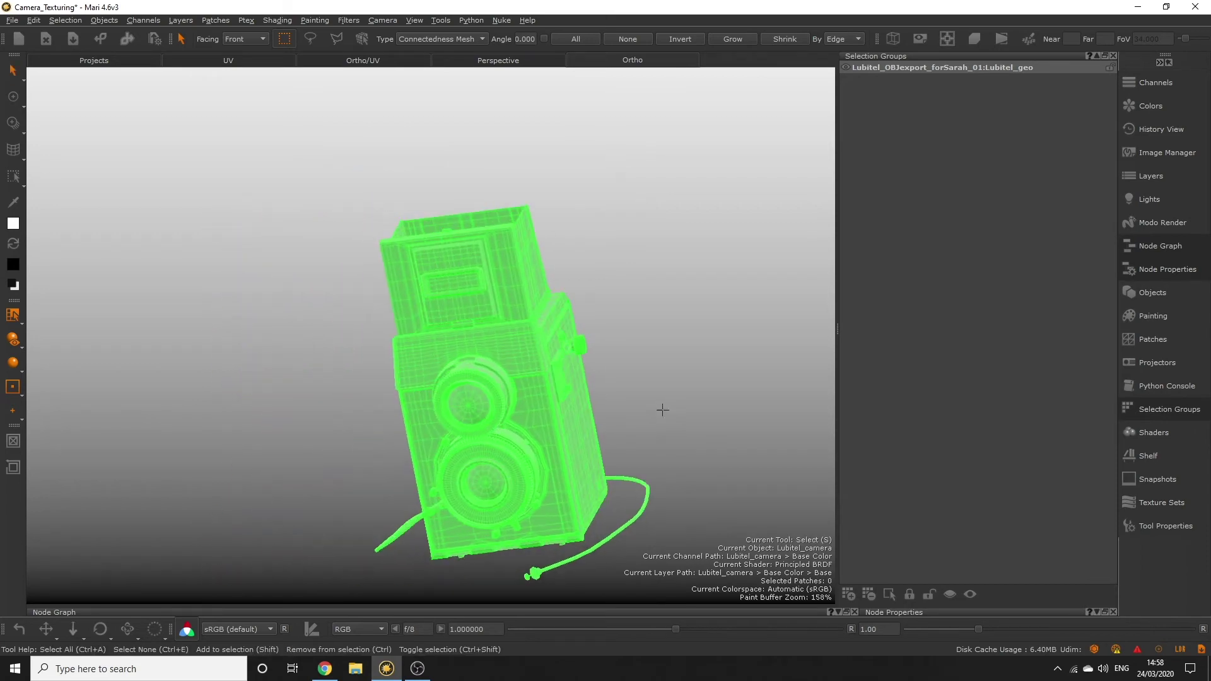
key("bracketleft")
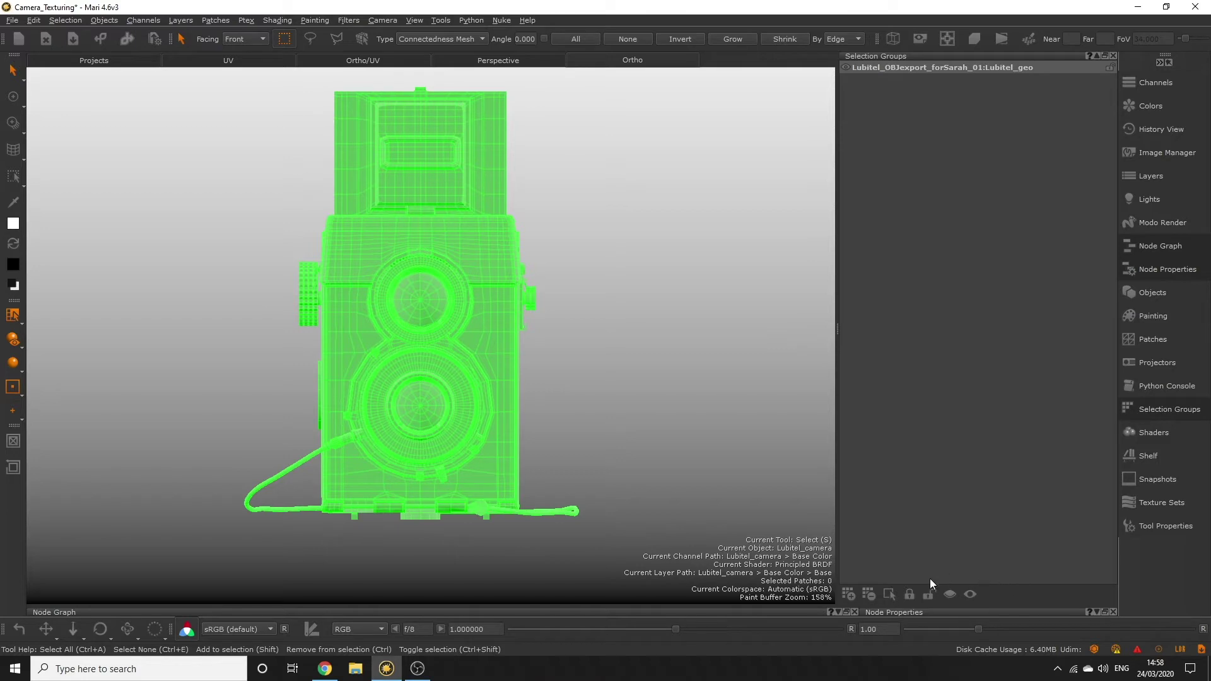
left_click(948, 594)
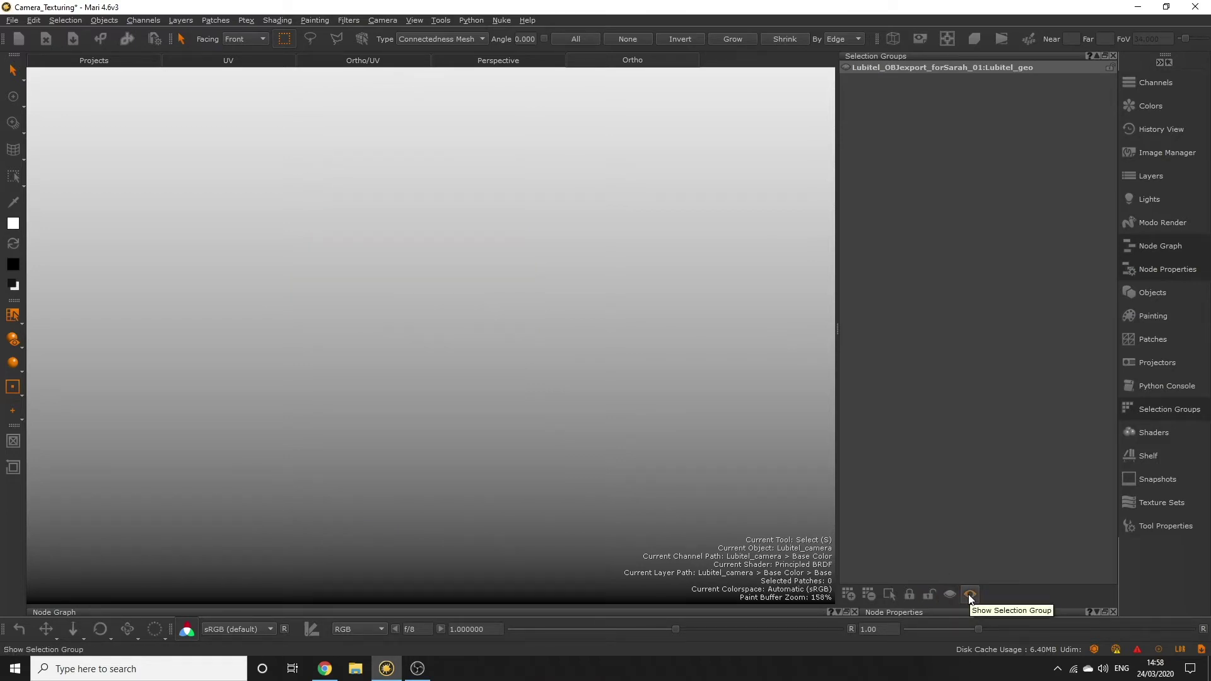
left_click(969, 596)
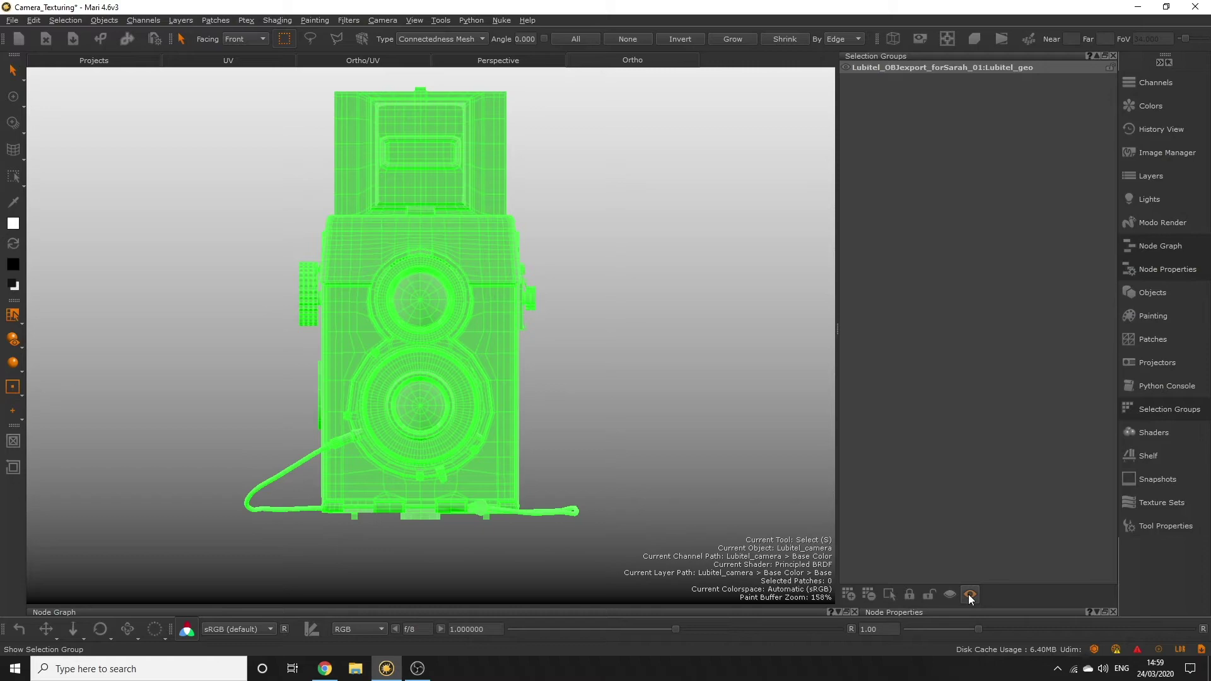
Step: View hp100_product_1_thumbnail.jpg, the Lubitel 166+ product photo, in Photos, then return to Mari
left_click(355, 669)
double_click(609, 263)
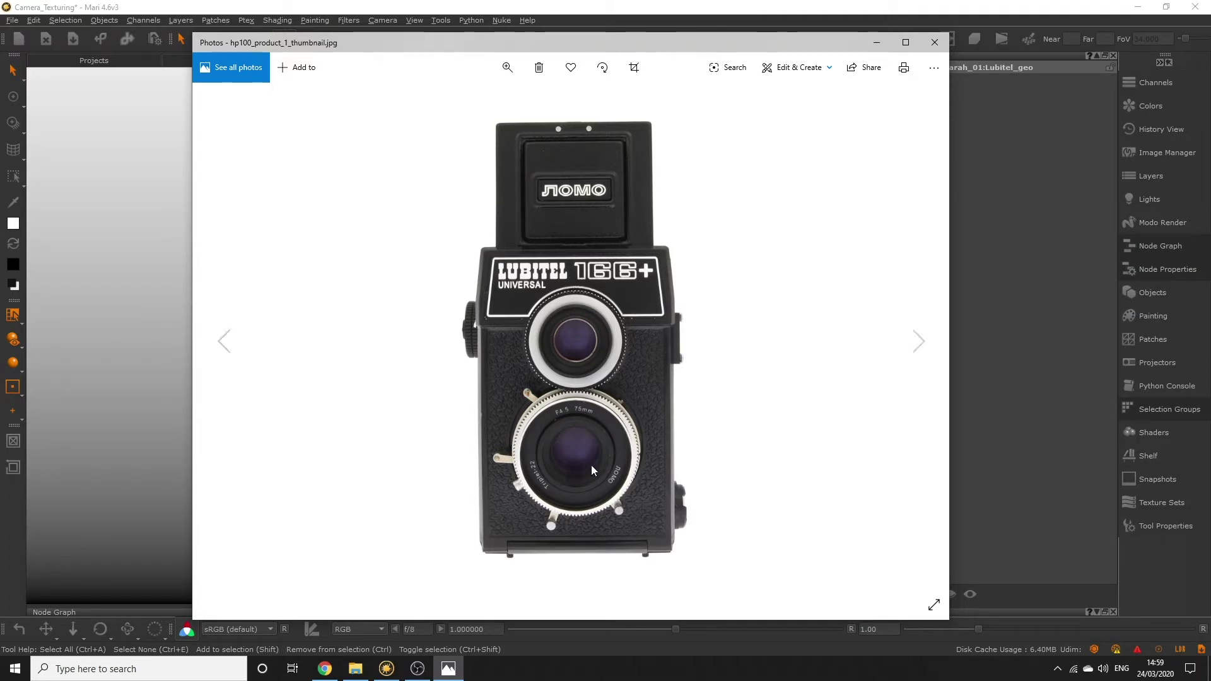
key("alt+Tab")
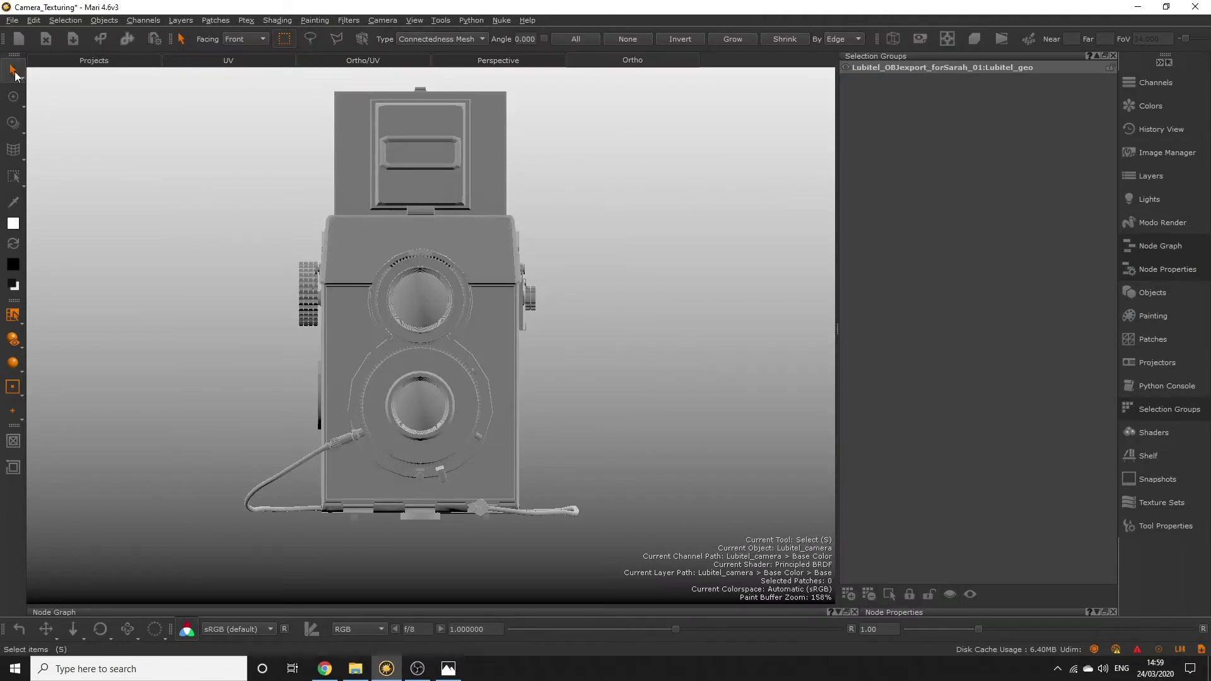
Step: Set the selection to Face Mode with the Select tool
key("s")
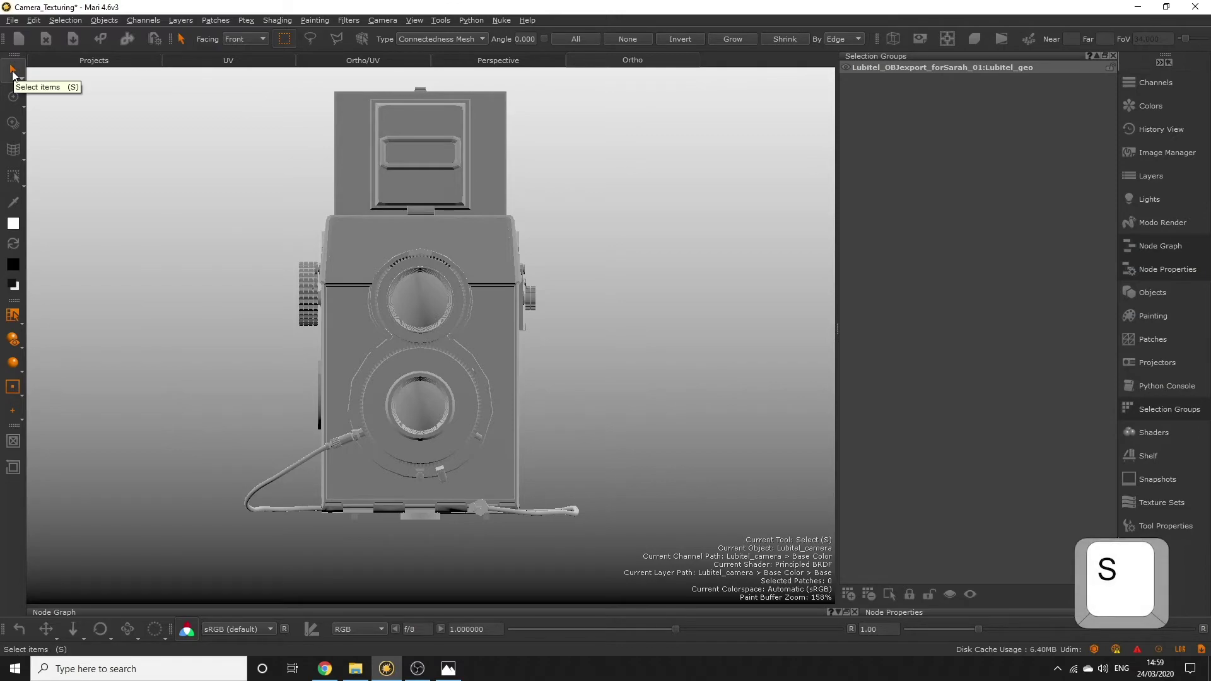
left_click(62, 21)
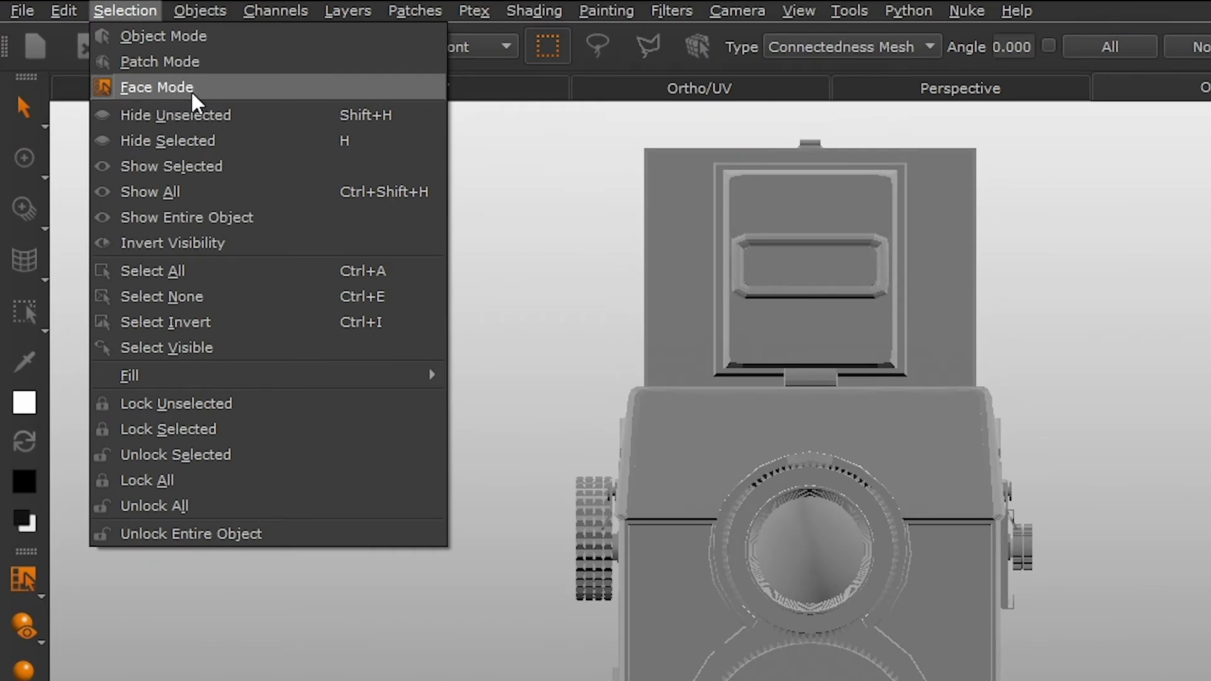
left_click(190, 90)
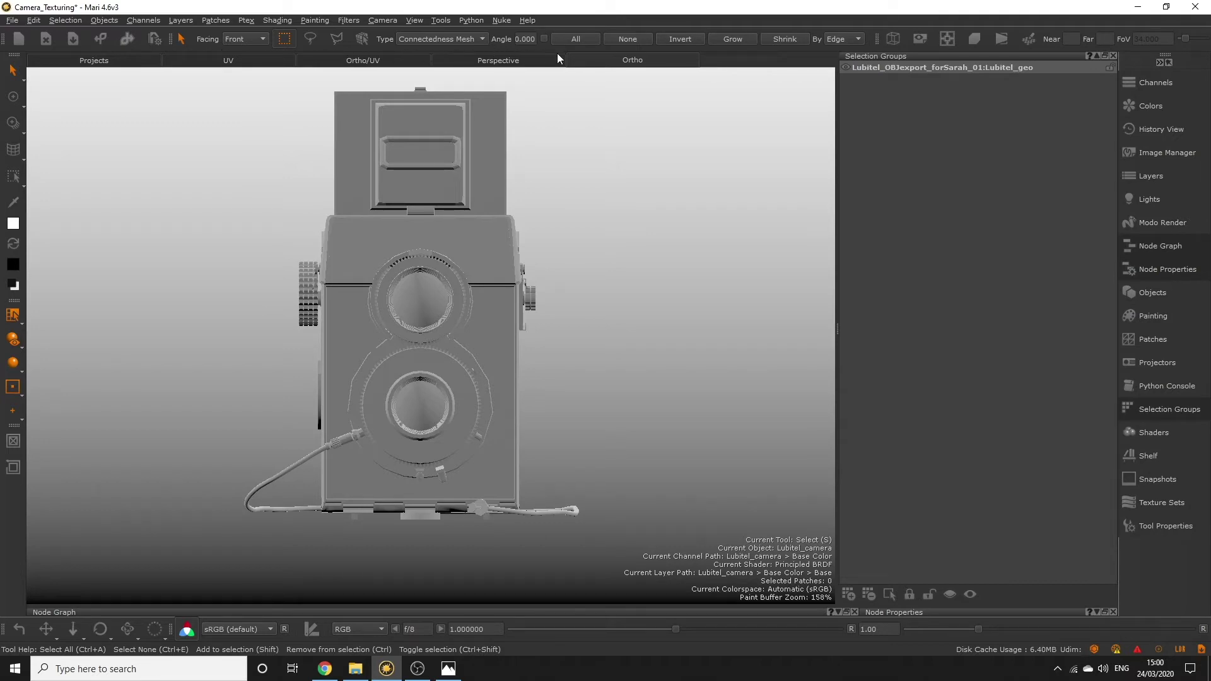
Step: Briefly try the Paint and Paint Through tools, then return to the Select tool
left_click(13, 96)
left_click(13, 123)
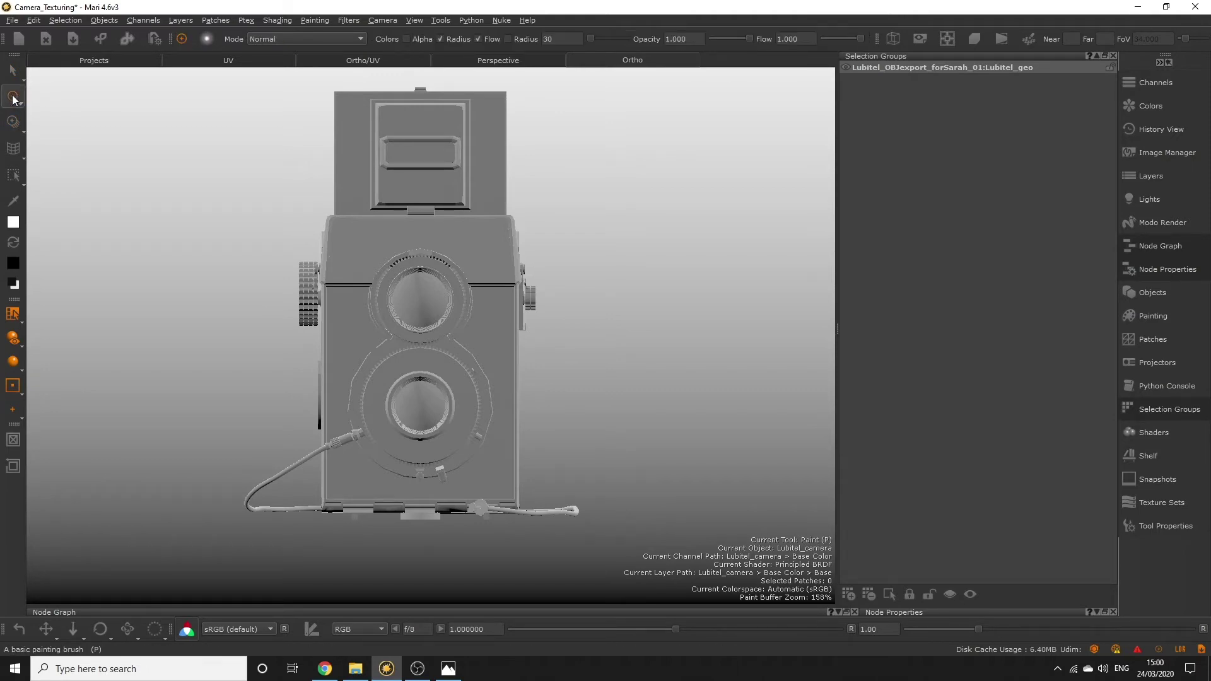
left_click(12, 69)
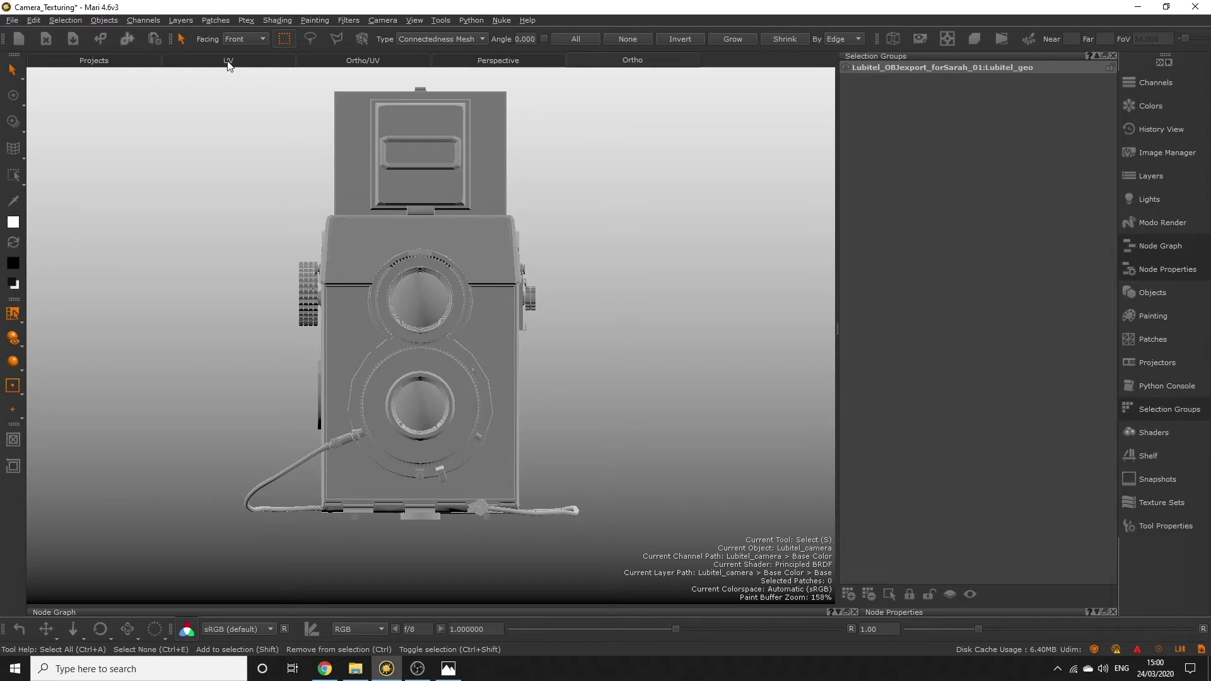
Step: Set selection Facing to Through and marquee-select the upper lens area
left_click(252, 40)
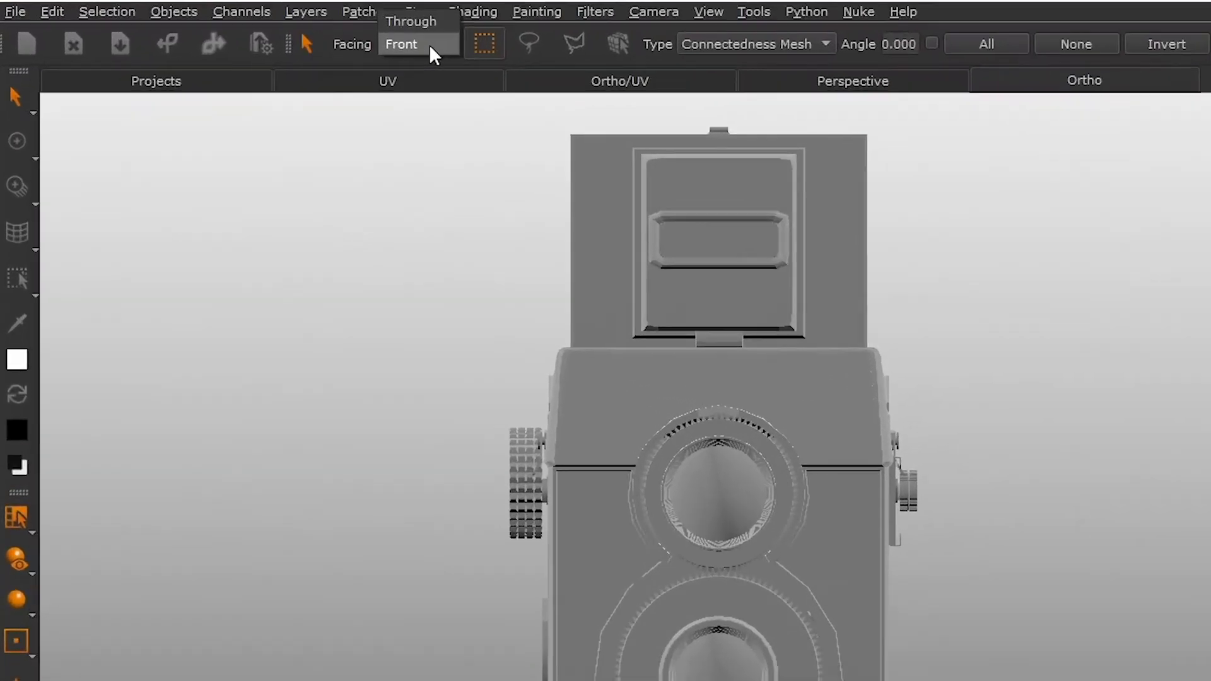
left_click(432, 47)
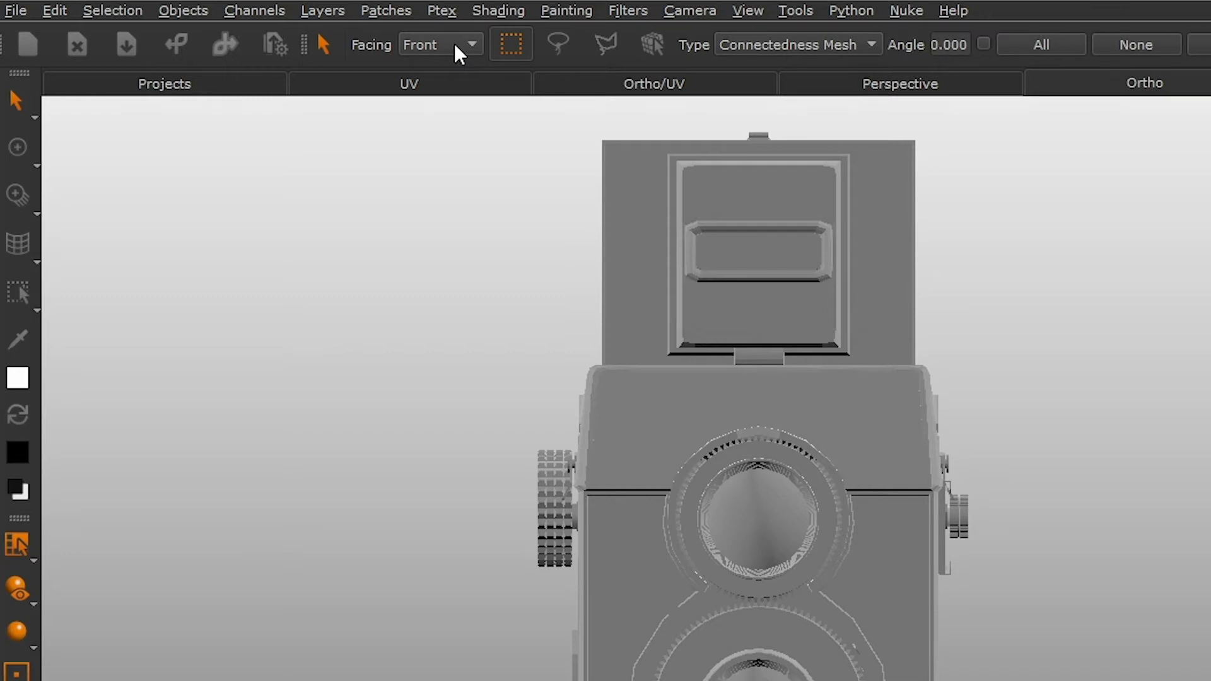
left_click(454, 43)
left_click(448, 21)
left_click_drag(686, 433, 836, 583)
left_click_drag(707, 618, 757, 586, "alt")
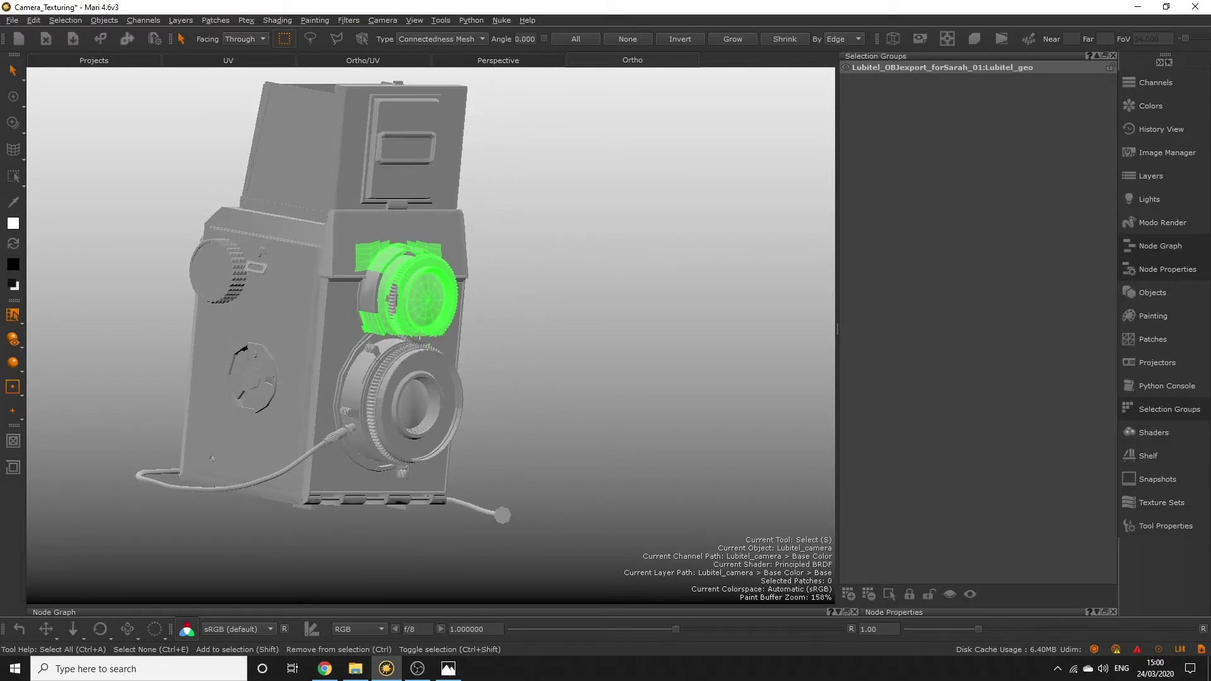
Step: Inspect the selection, then set Facing back to Front and activate Smart Selection
left_click_drag(420, 335, 483, 336, "alt")
key("f")
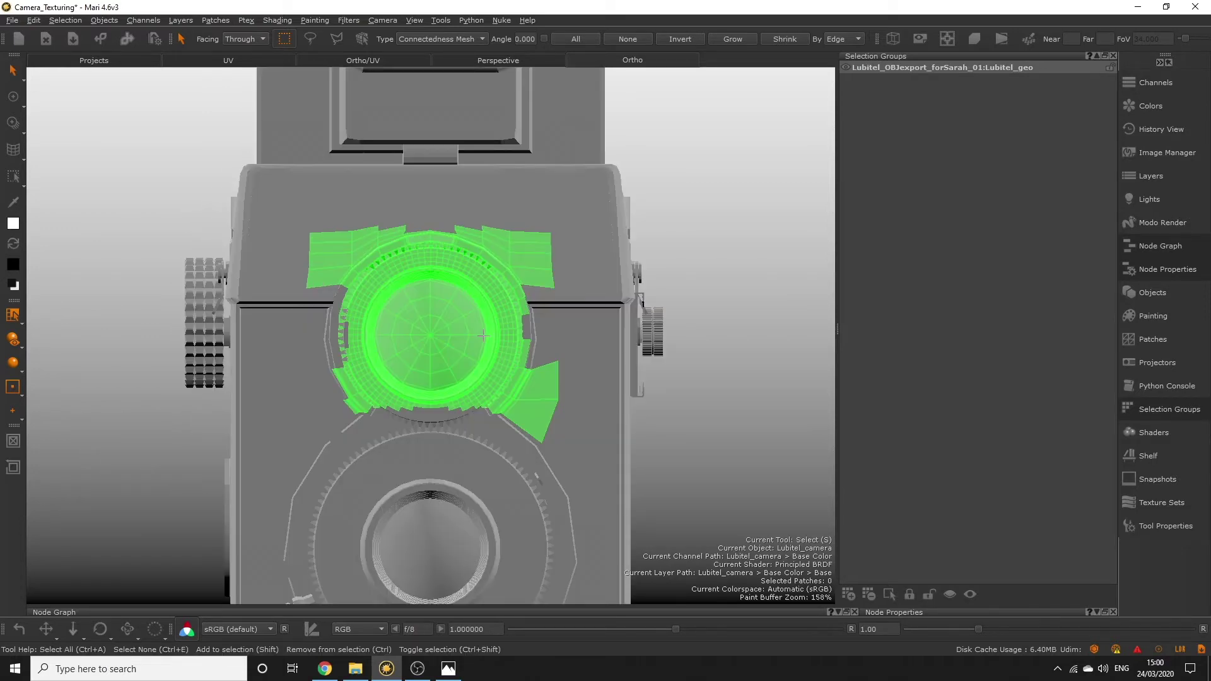
scroll(483, 336, "down", 5)
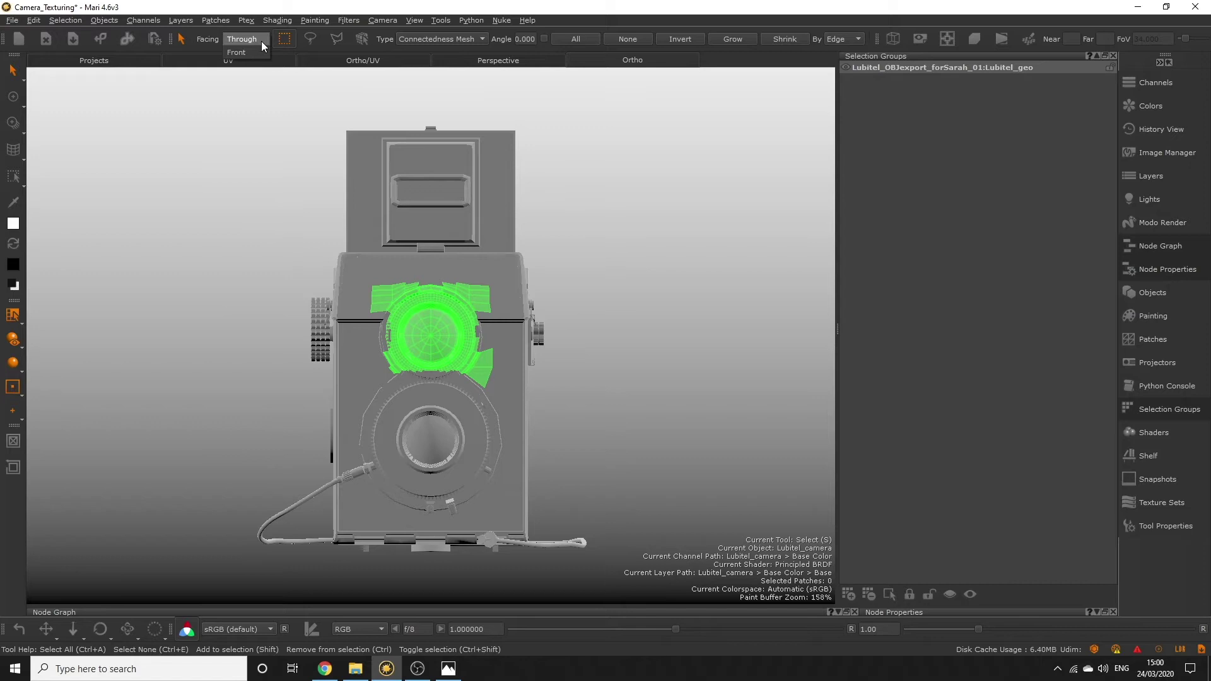
left_click(250, 53)
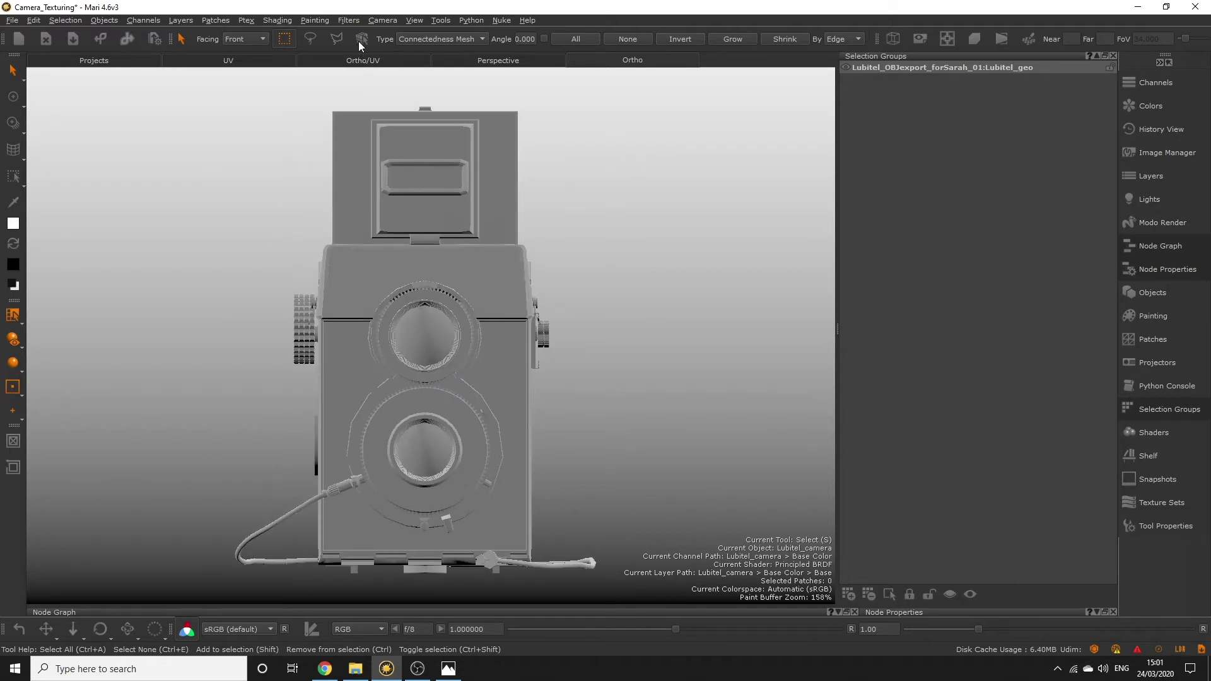
left_click(360, 39)
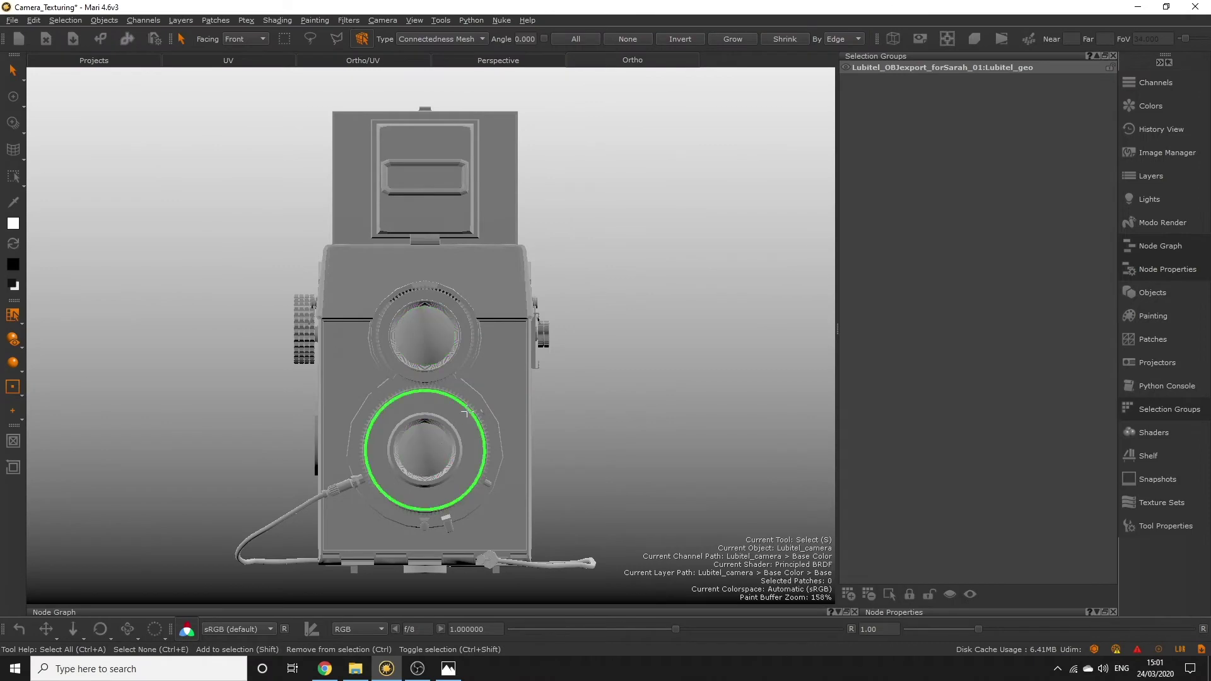
Step: Select the upper lens glass, trying Connectedness UV before returning to Connectedness Mesh
left_click(511, 354)
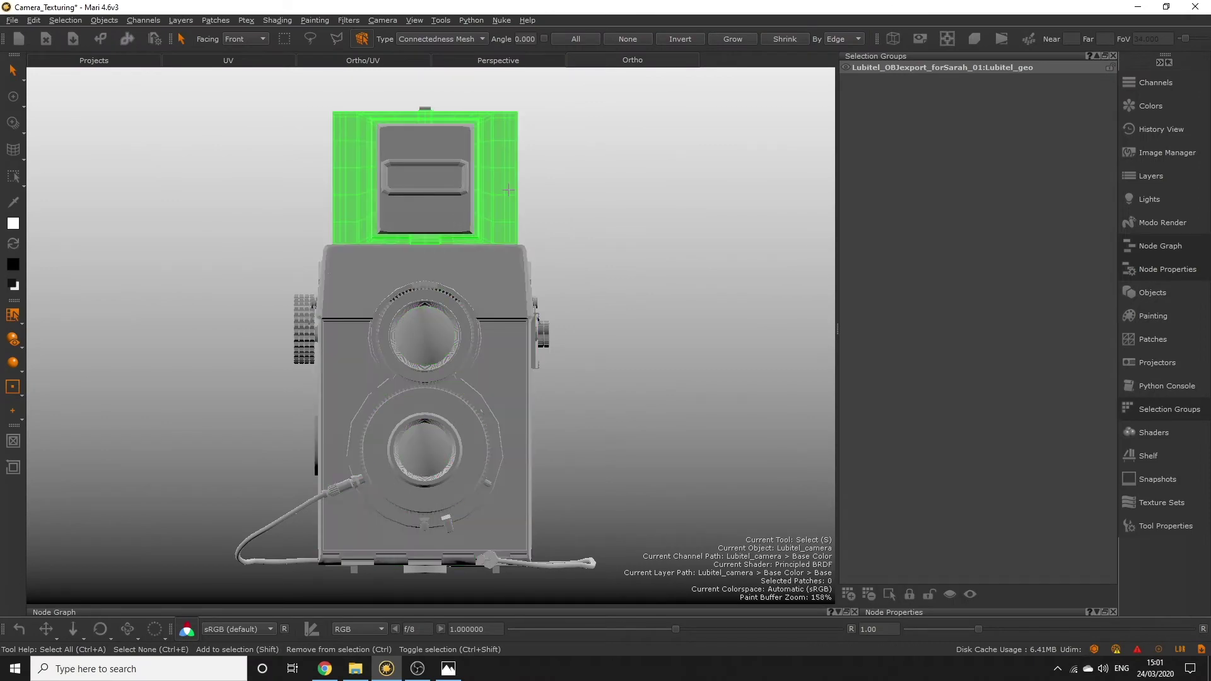
left_click(433, 40)
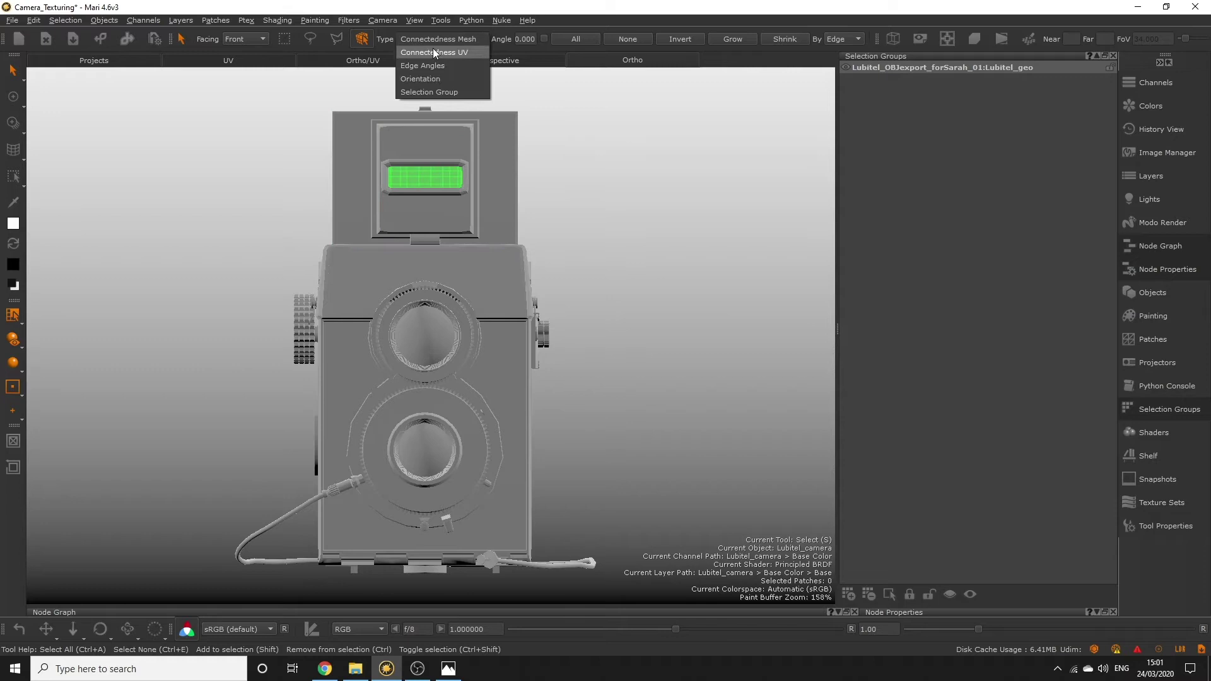
left_click(433, 53)
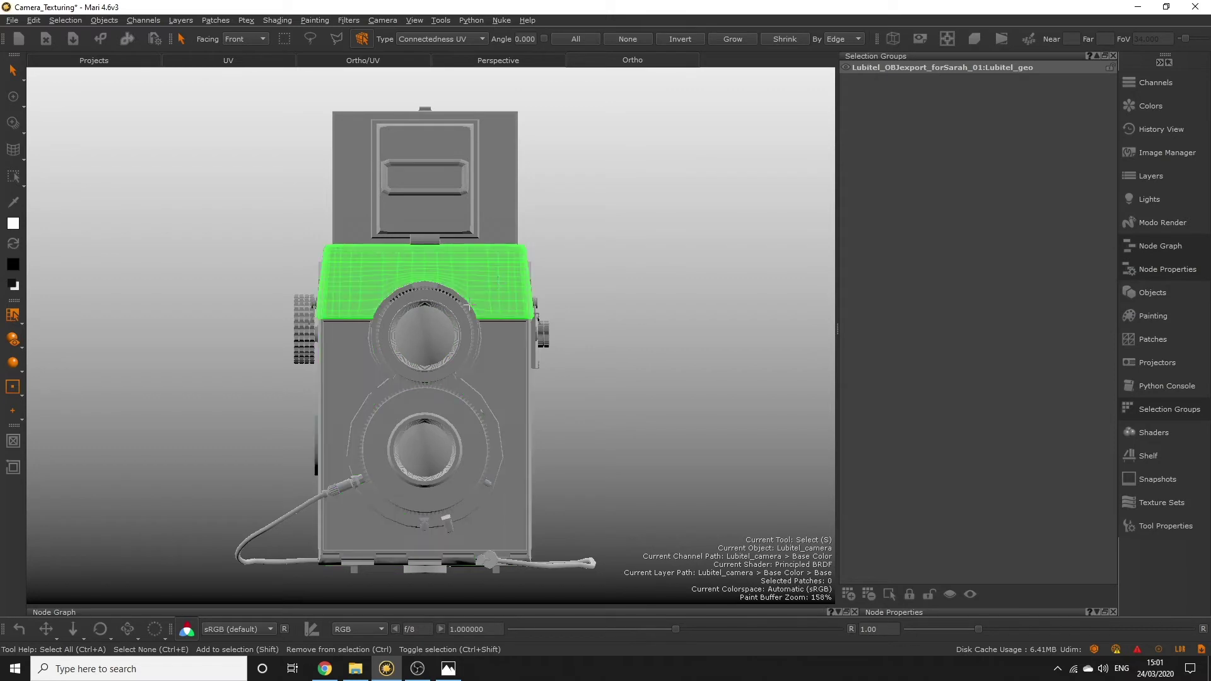
left_click(461, 38)
left_click(460, 26)
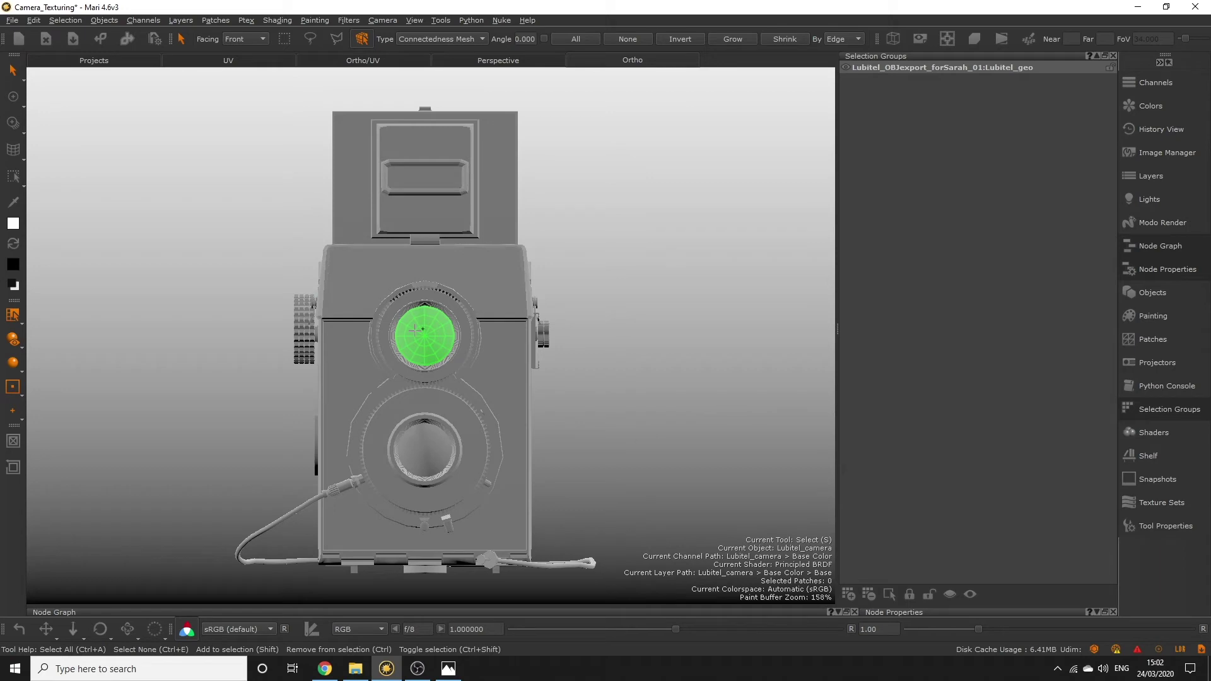
Step: Add the lower lens glass, save both lenses as group GlassLens_grp, then hide it
left_click(421, 449, "shift")
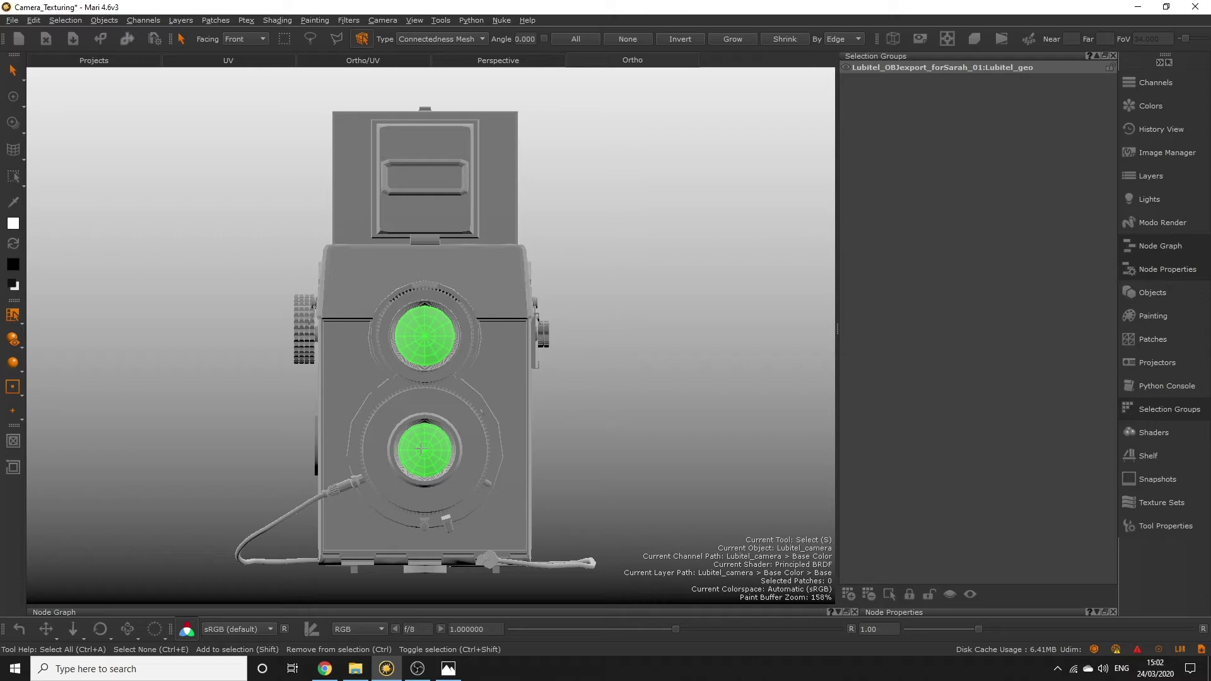
left_click(848, 597)
type("G")
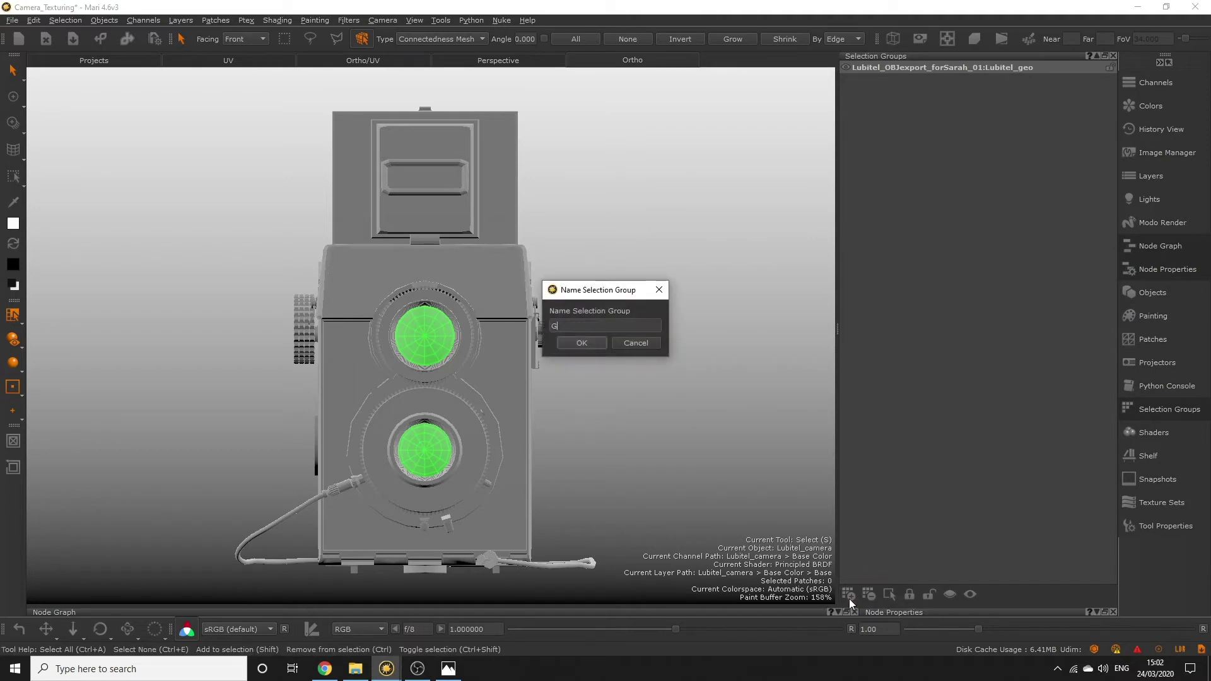
type("lassLens_grp")
left_click(597, 343)
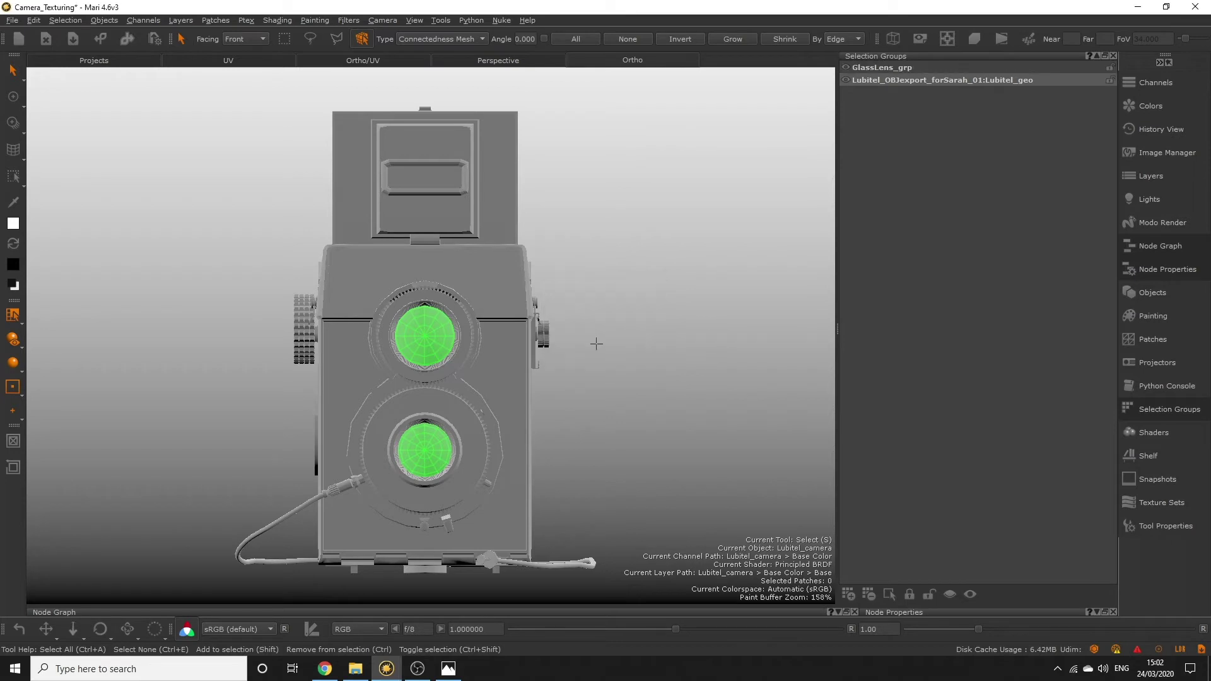
left_click(895, 68)
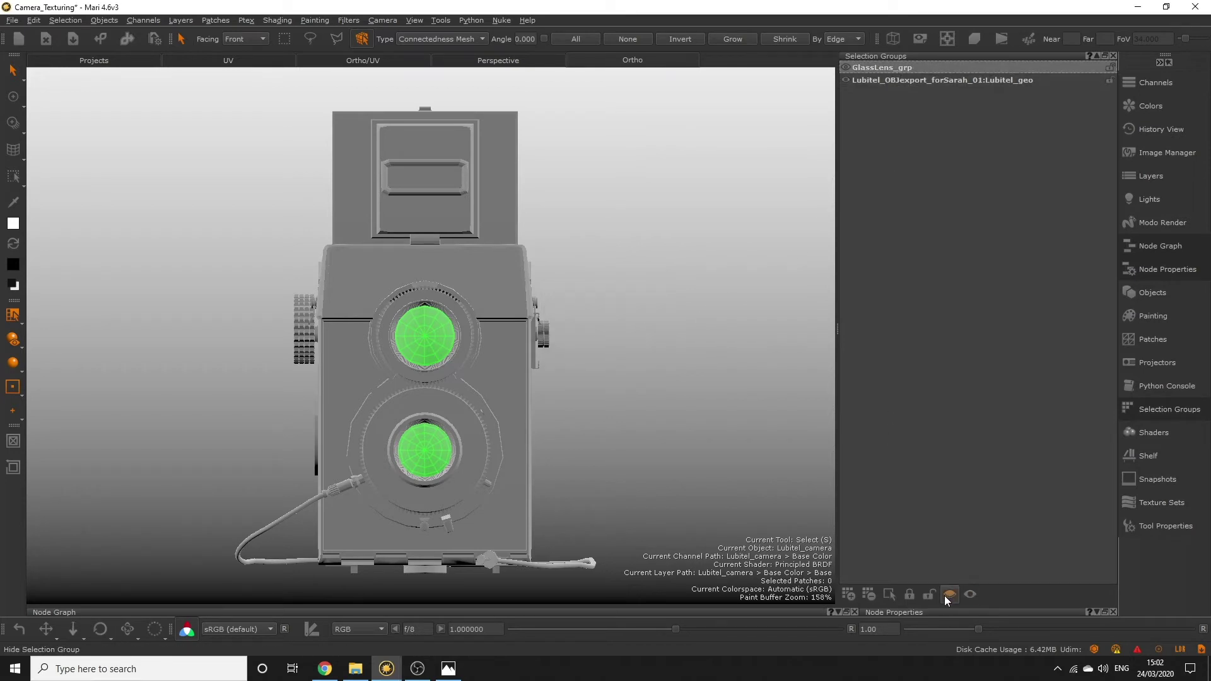
left_click(964, 595)
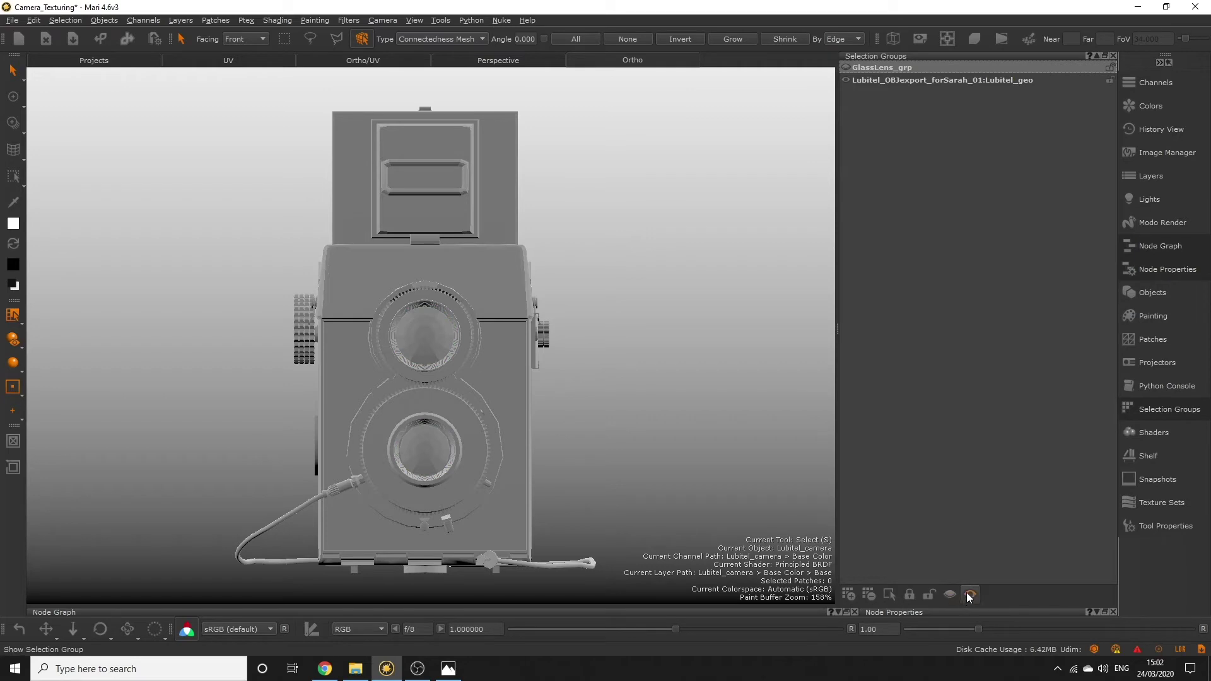
left_click(967, 593)
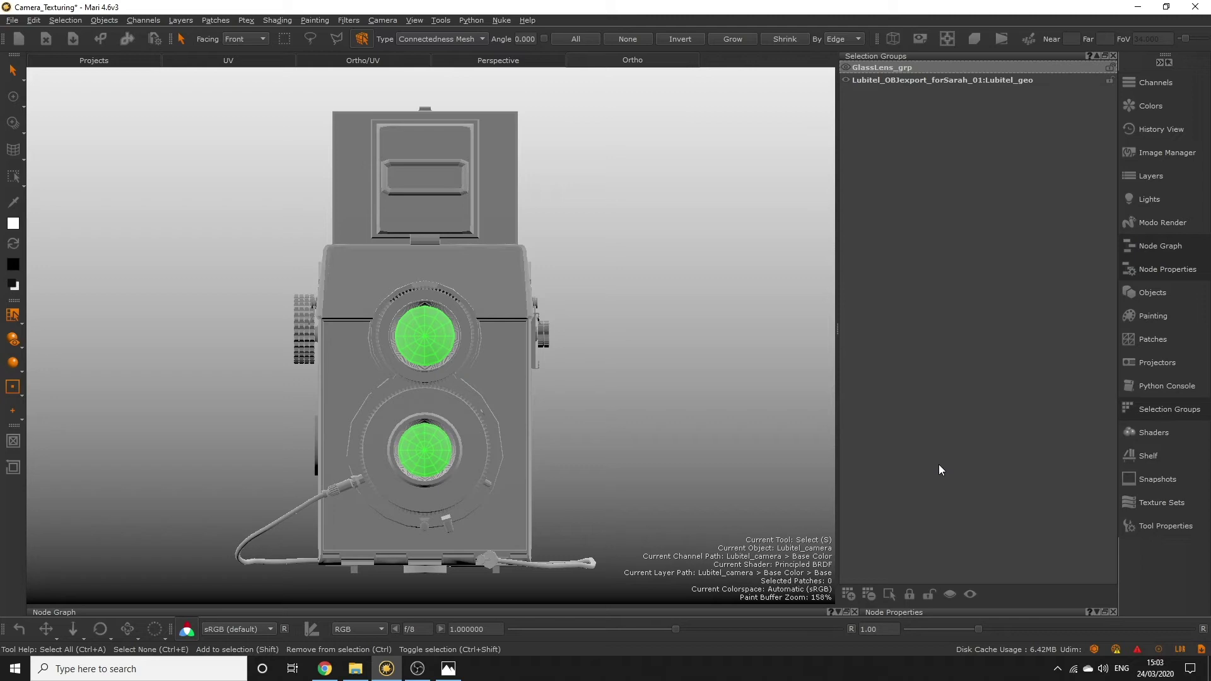
left_click(448, 668)
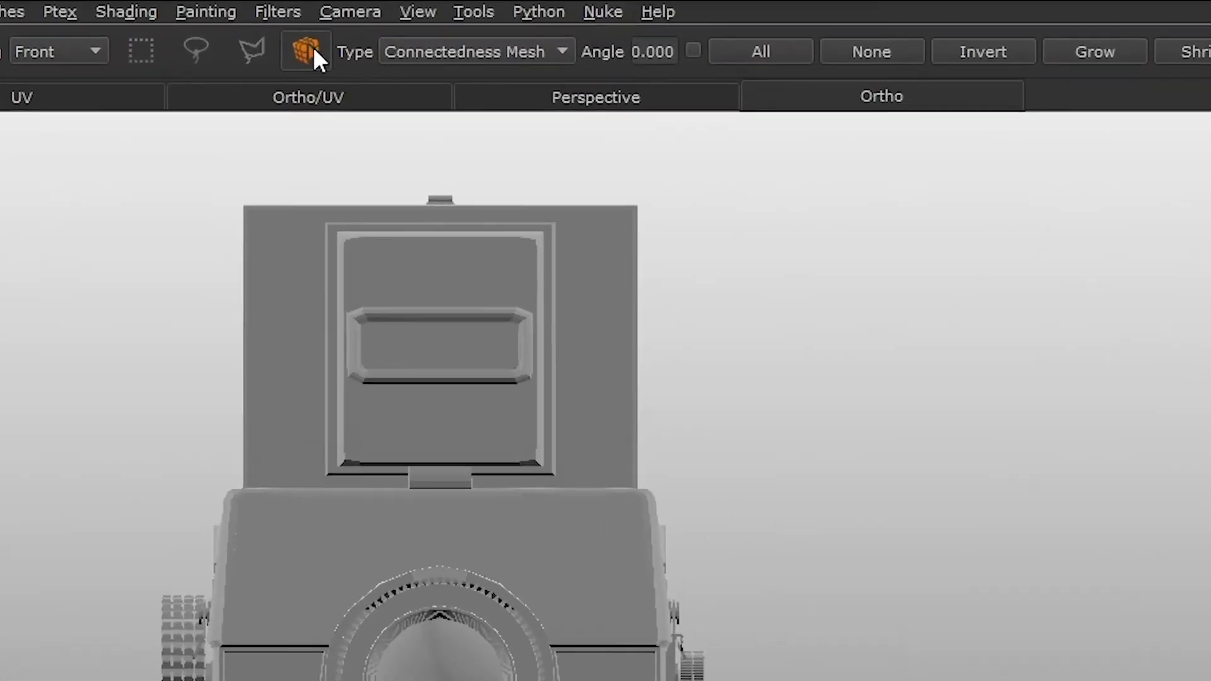
Step: Switch smart selection to Connectedness UV and select the camera's front body panel, centred in view
left_click(505, 51)
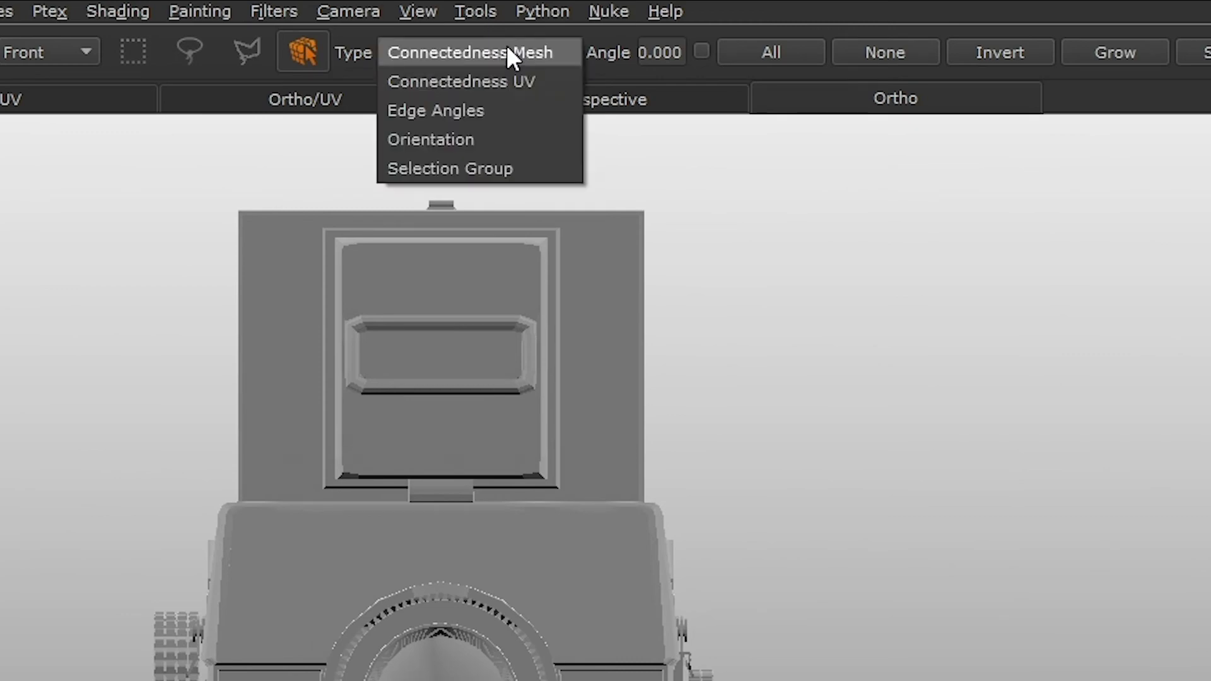
left_click(503, 82)
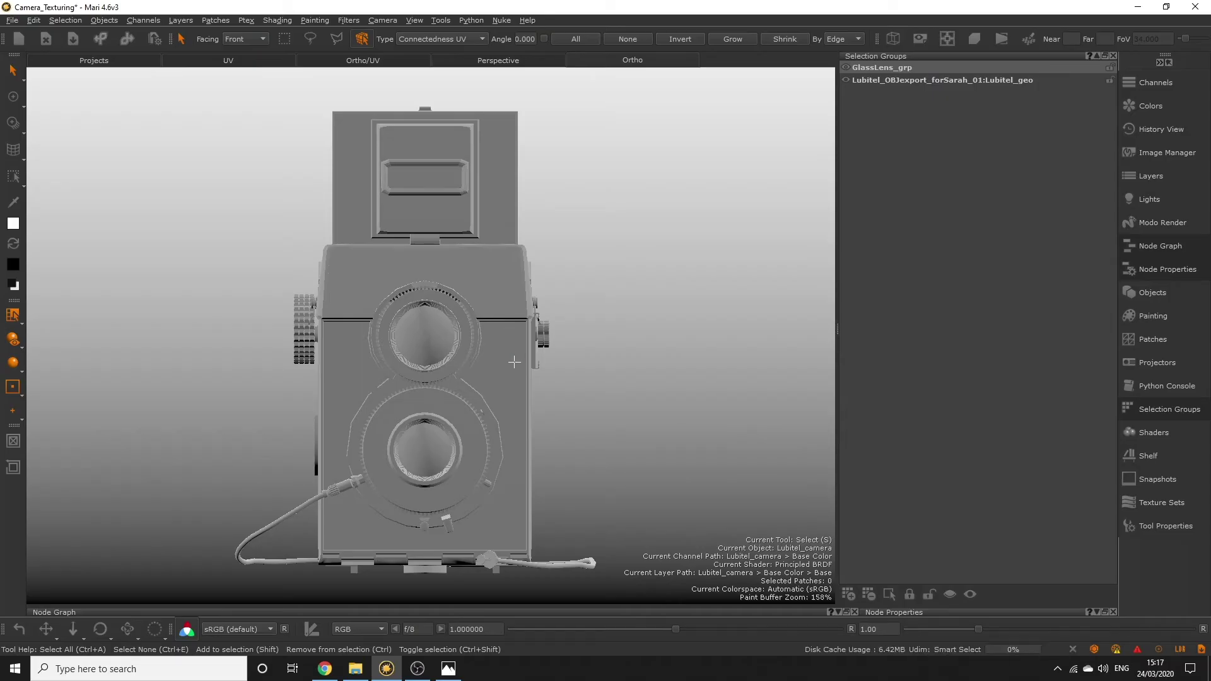
left_click(514, 362)
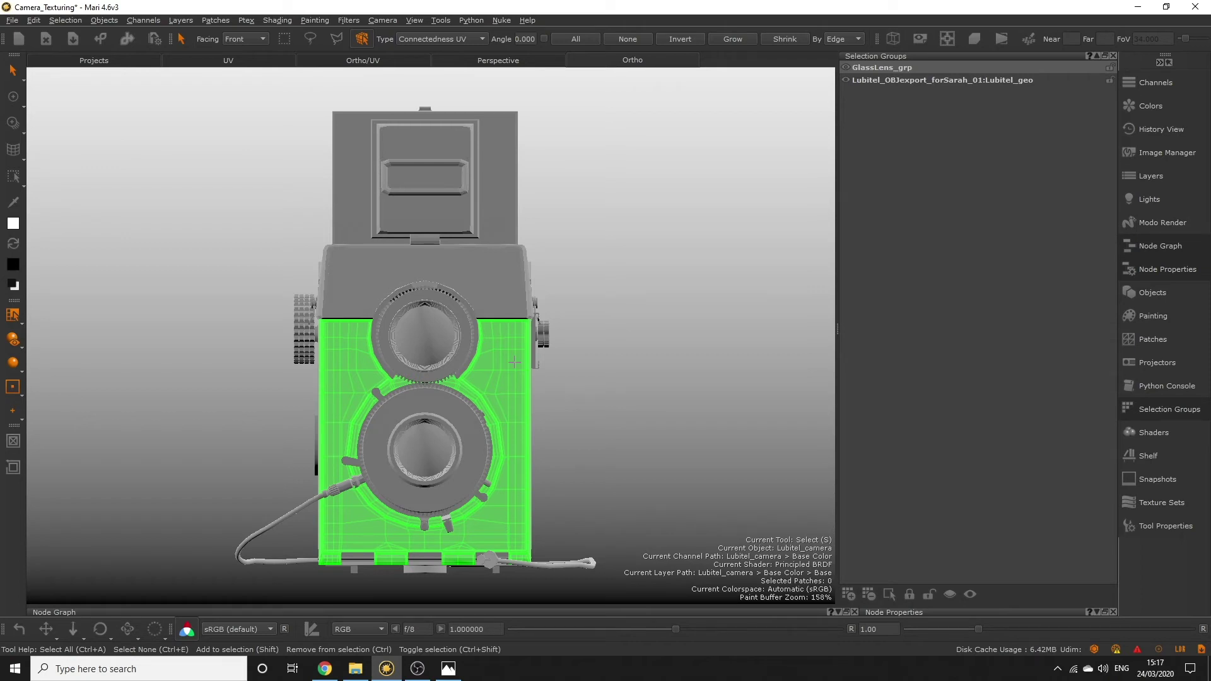
scroll(413, 505, "up", 5)
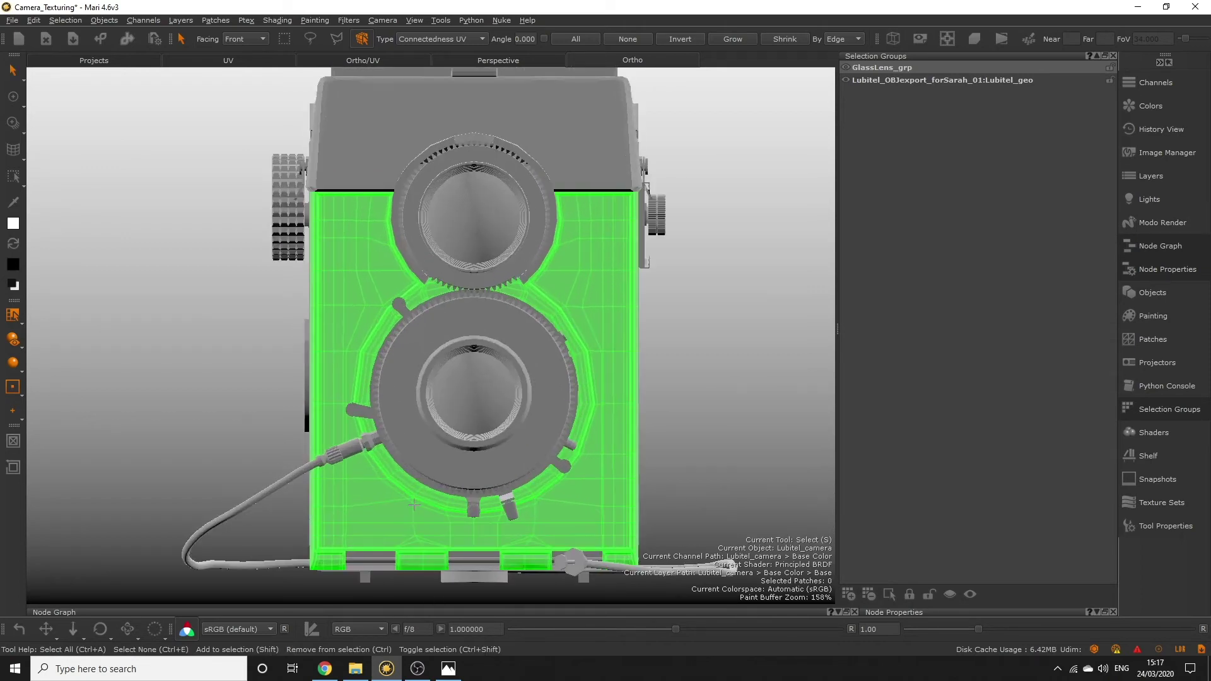
middle_click_drag(413, 505, 472, 465)
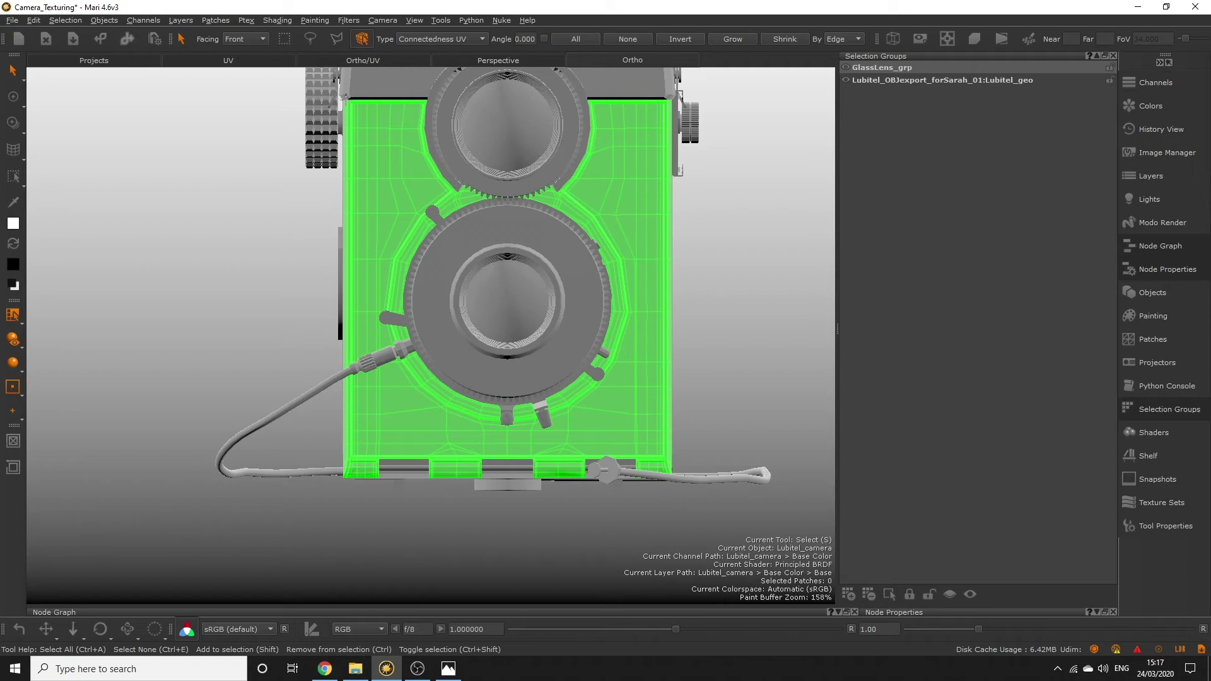
Step: Show the model beside its UV layout and frame the selected front panel faces
left_click(372, 60)
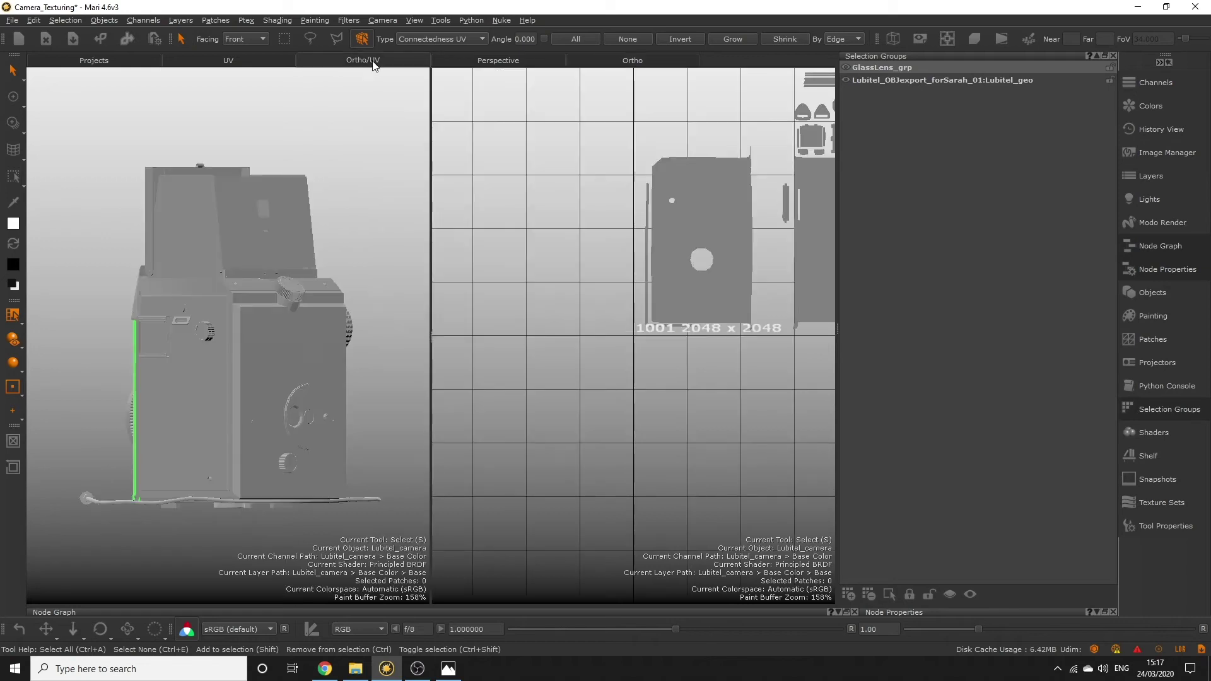
scroll(661, 367, "down", 4)
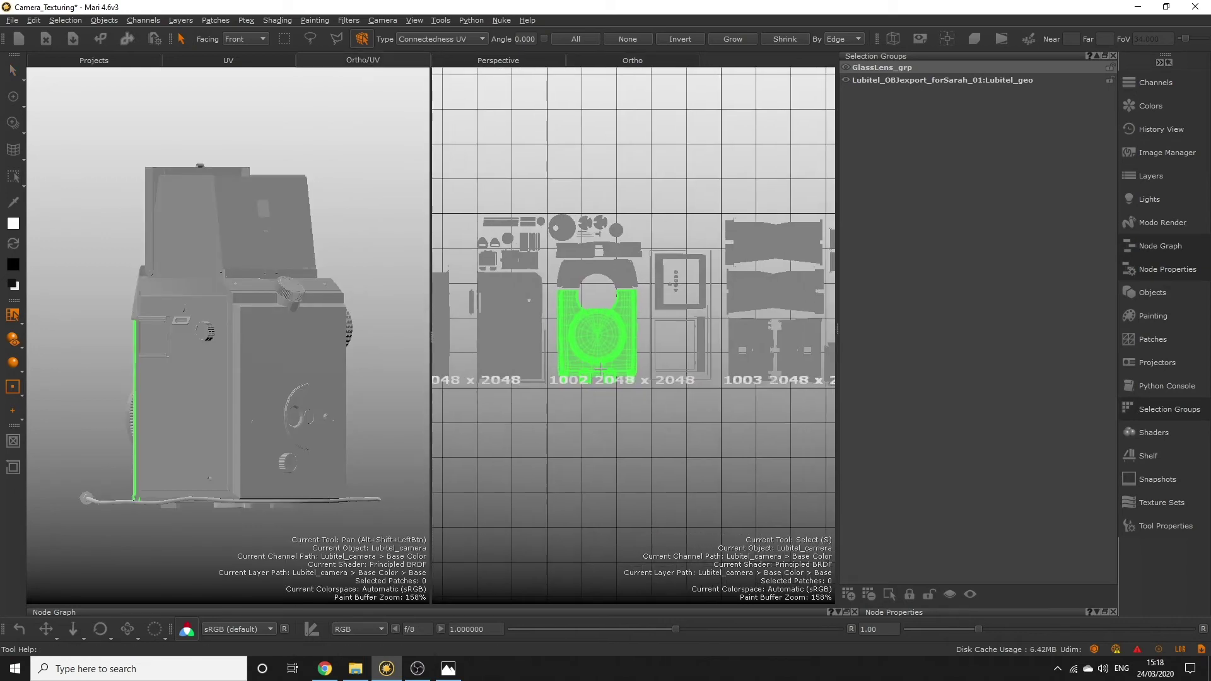
key("f")
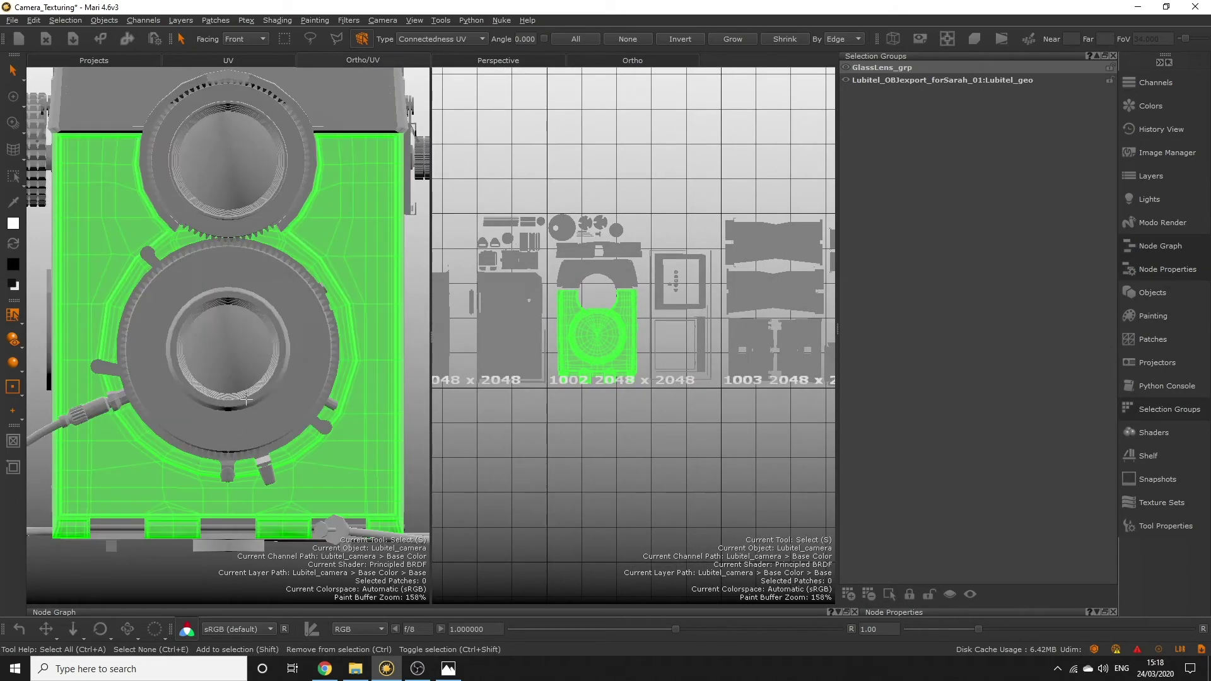
scroll(246, 400, "down", 4)
scroll(246, 400, "up", 2)
scroll(599, 343, "up", 5)
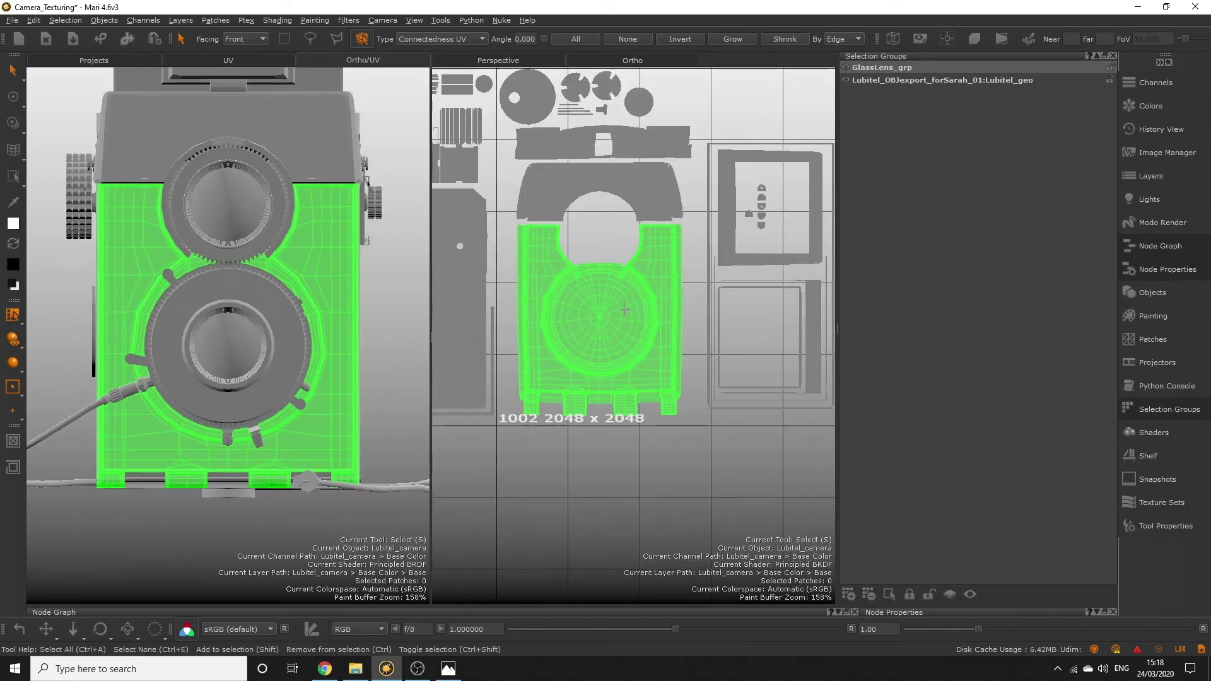
scroll(624, 309, "up", 2)
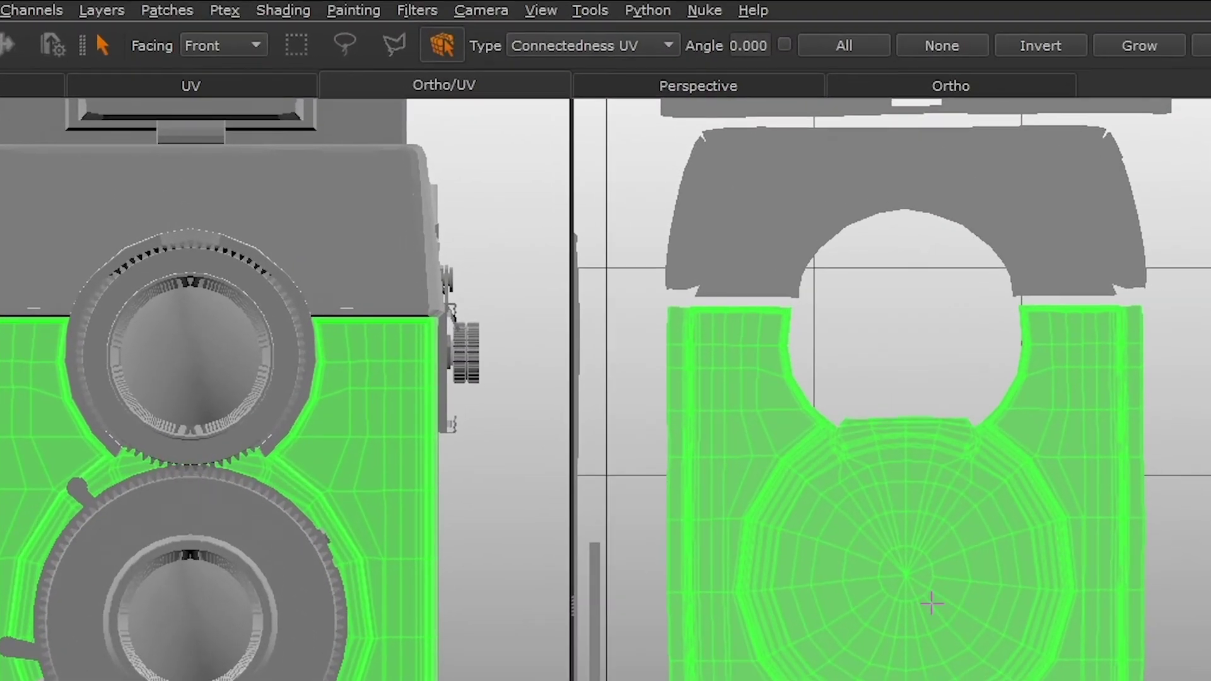
Step: Box-deselect the small leftover tabs below the front panel in the UV view
left_click(298, 40, "ctrl")
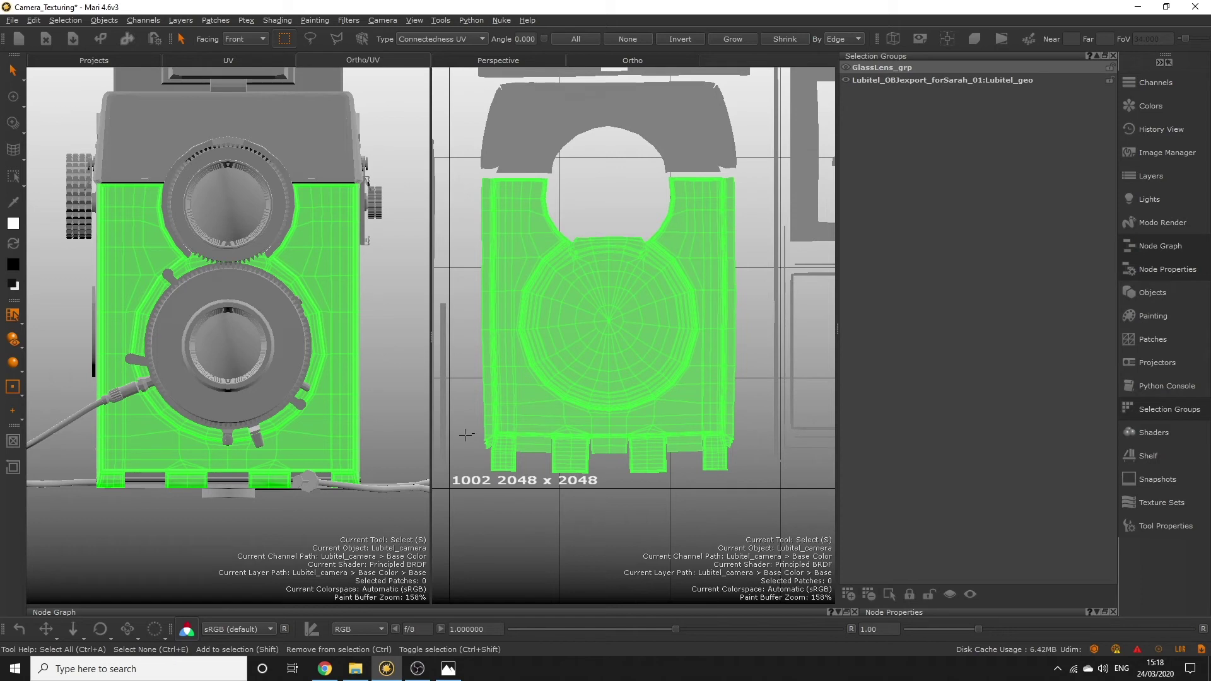
left_click_drag(466, 434, 750, 487)
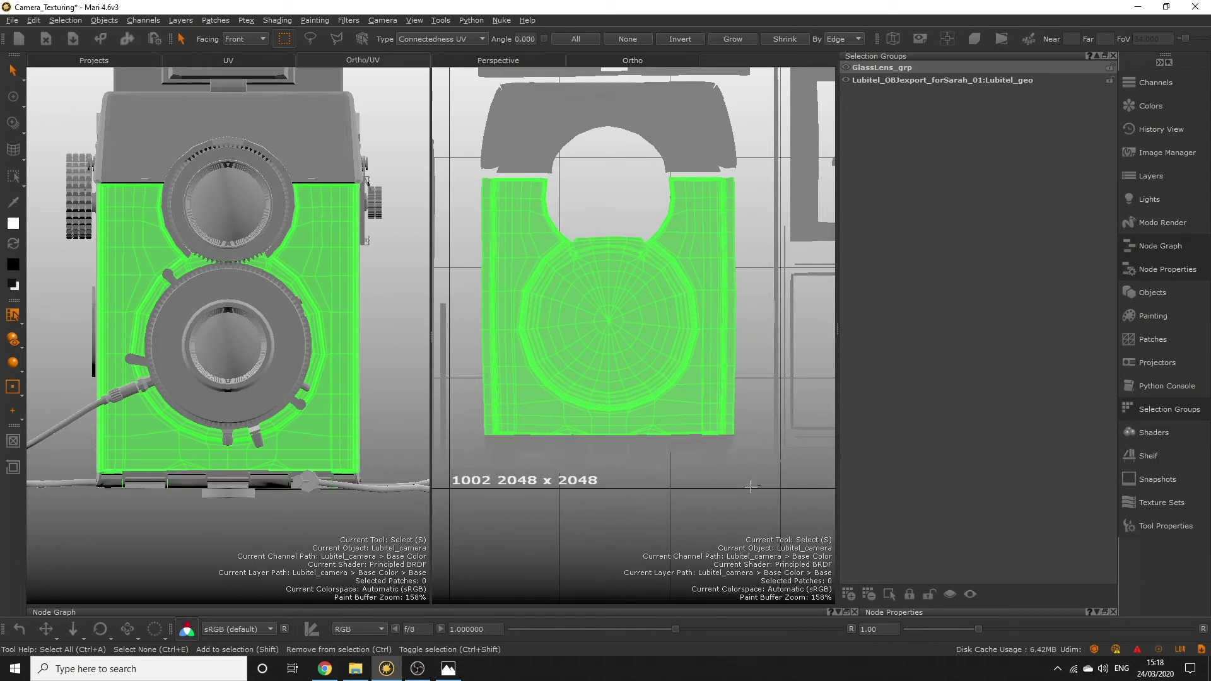
scroll(583, 503, "up", 4)
left_click_drag(589, 463, 661, 309, "alt+shift")
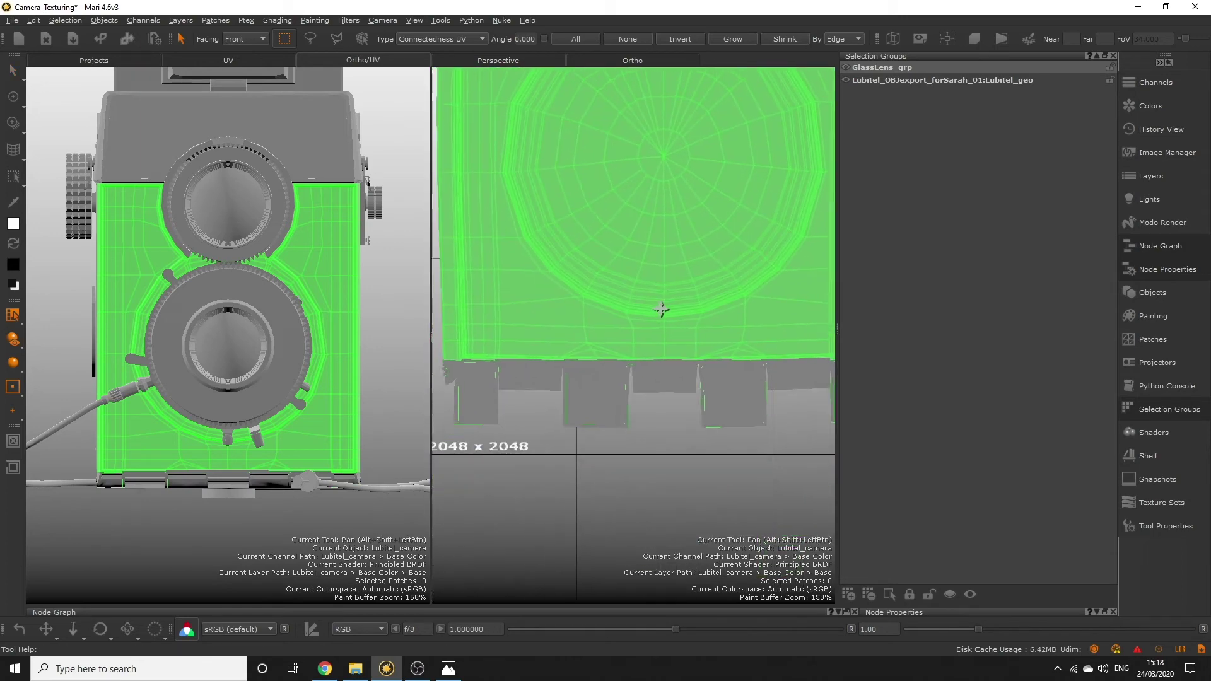
middle_click_drag(661, 309, 693, 292)
key("s")
left_click_drag(461, 348, 575, 430)
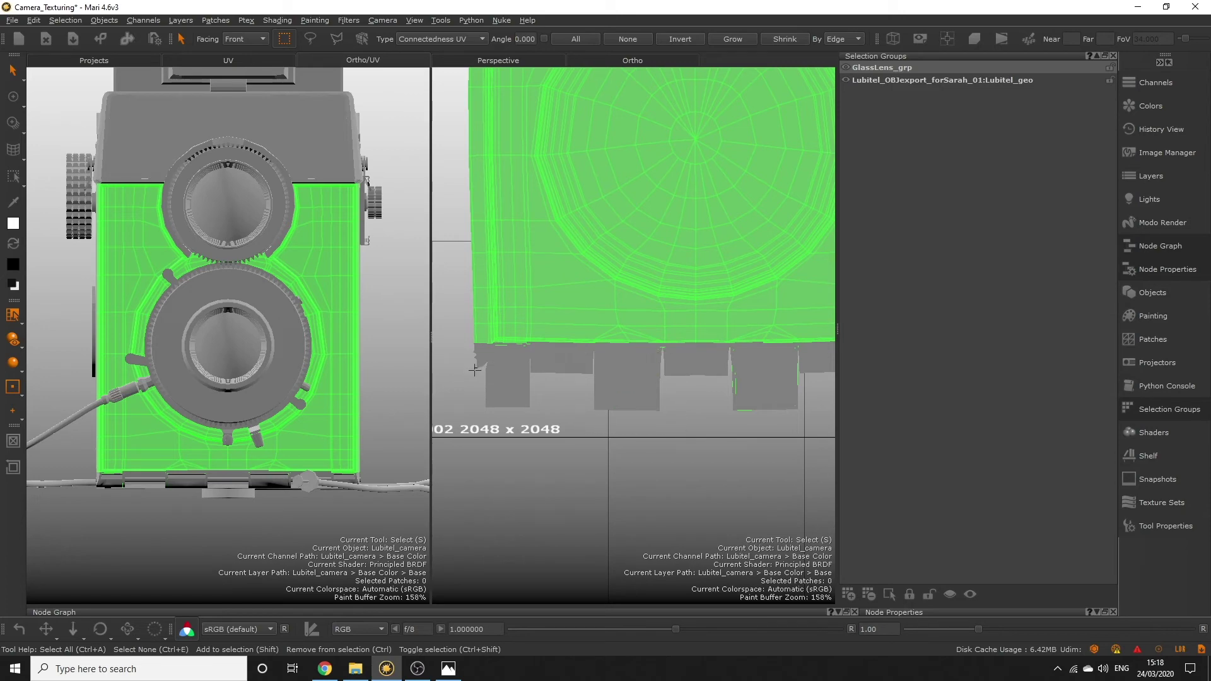
mouse_move(464, 370)
left_mouse_down("ctrl")
mouse_move(531, 344)
mouse_move(532, 329)
left_mouse_up("ctrl")
middle_click_drag(708, 435, 515, 430, "alt")
mouse_move(514, 424)
left_mouse_down("ctrl")
mouse_move(633, 372)
mouse_move(633, 349)
left_mouse_up("ctrl")
mouse_move(646, 433)
left_mouse_down("ctrl")
mouse_move(695, 423)
mouse_move(746, 338)
left_mouse_up("ctrl")
Step: Deselect the leftover faces on the right block and the panel's left edge strip
middle_click_drag(449, 358, 625, 393, "alt")
left_click_drag(625, 392, 659, 375, "ctrl")
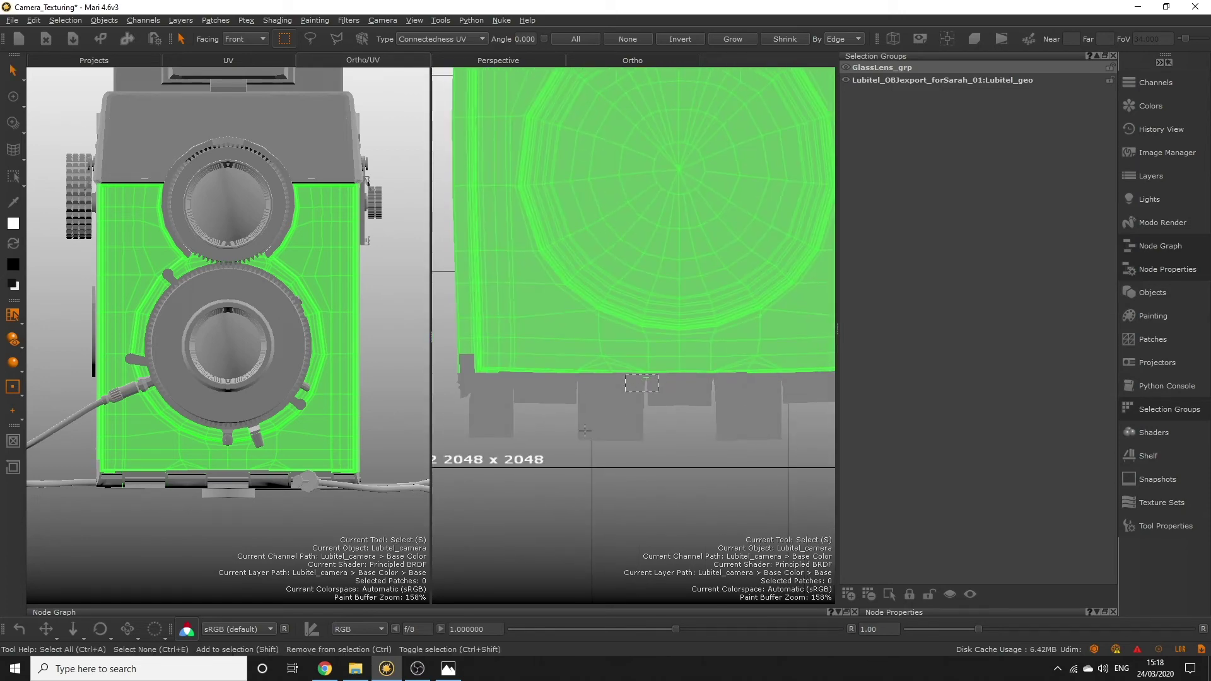
middle_click_drag(513, 351, 516, 489, "alt")
right_click_drag(516, 490, 487, 441, "alt")
left_click_drag(487, 157, 502, 444, "ctrl")
right_click_drag(503, 444, 530, 513, "alt")
middle_click_drag(529, 513, 641, 340, "alt")
right_click_drag(505, 302, 540, 263, "alt")
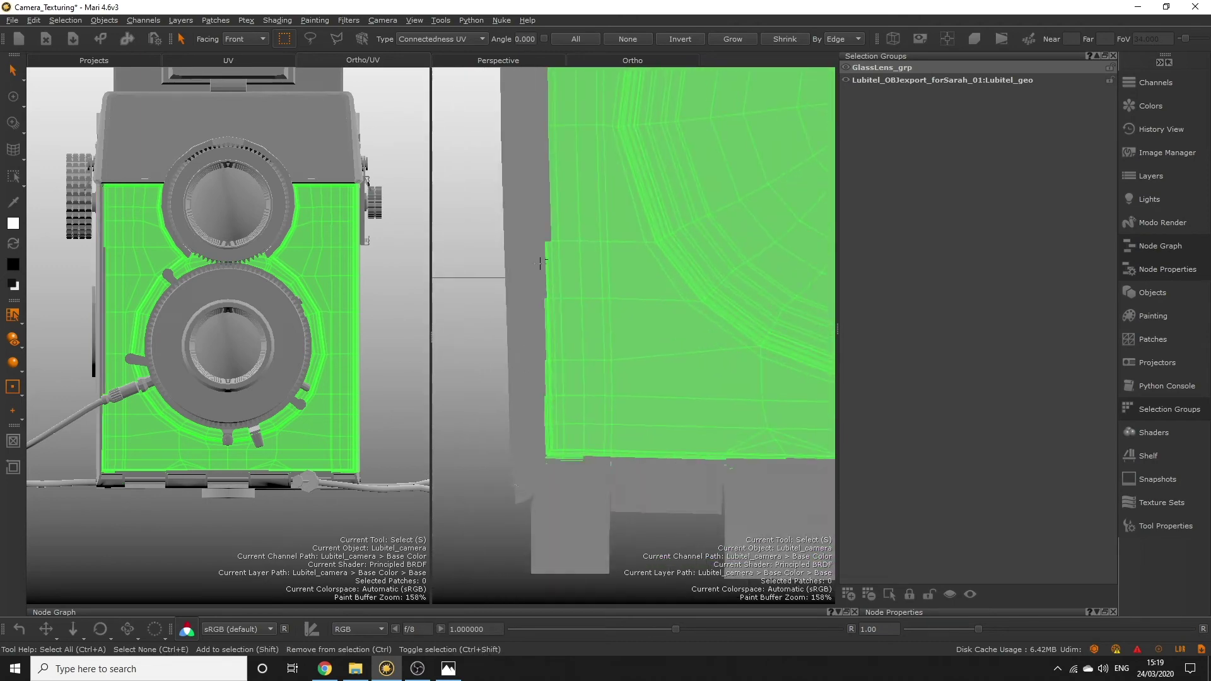
left_click_drag(541, 374, 557, 477)
right_click_drag(549, 477, 713, 357, "alt")
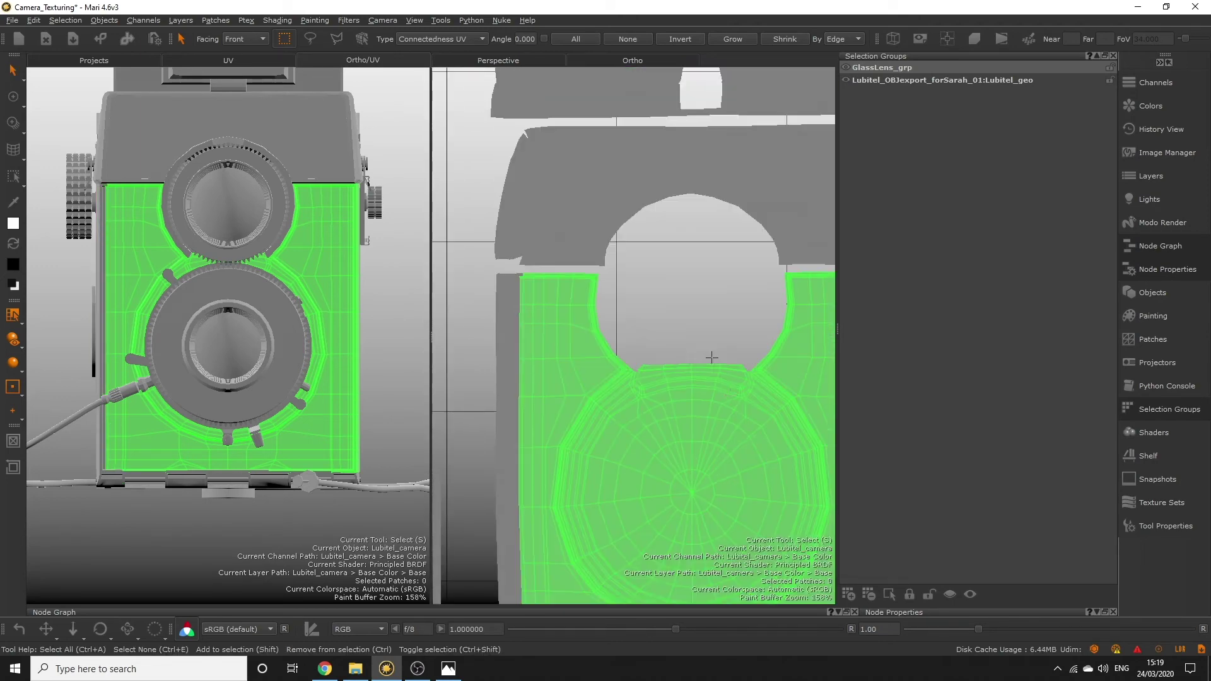
Step: Deselect the strip along the front panel's right edge
middle_click_drag(713, 357, 698, 264, "alt")
left_click_drag(677, 136, 635, 605, "ctrl")
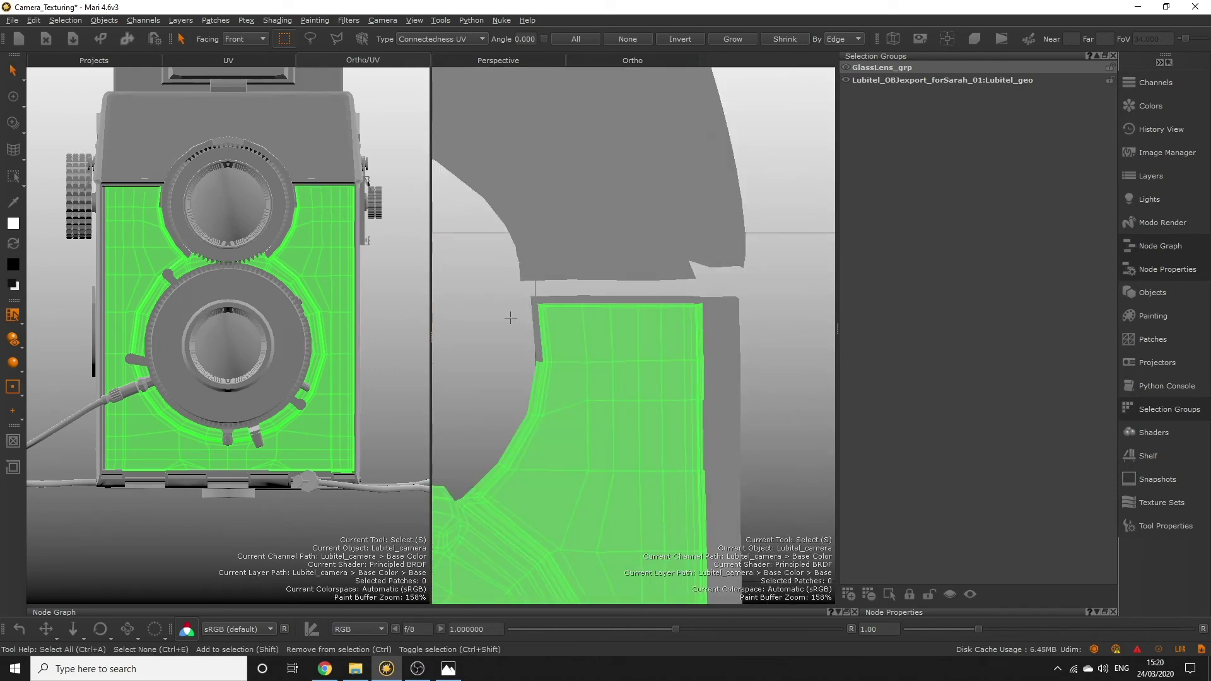
middle_click_drag(510, 317, 844, 274, "alt")
scroll(651, 301, "down", 2)
scroll(651, 300, "down", 3)
Step: With the lasso tool, deselect the stray speck and lower green strip near the shell's corner
key("f")
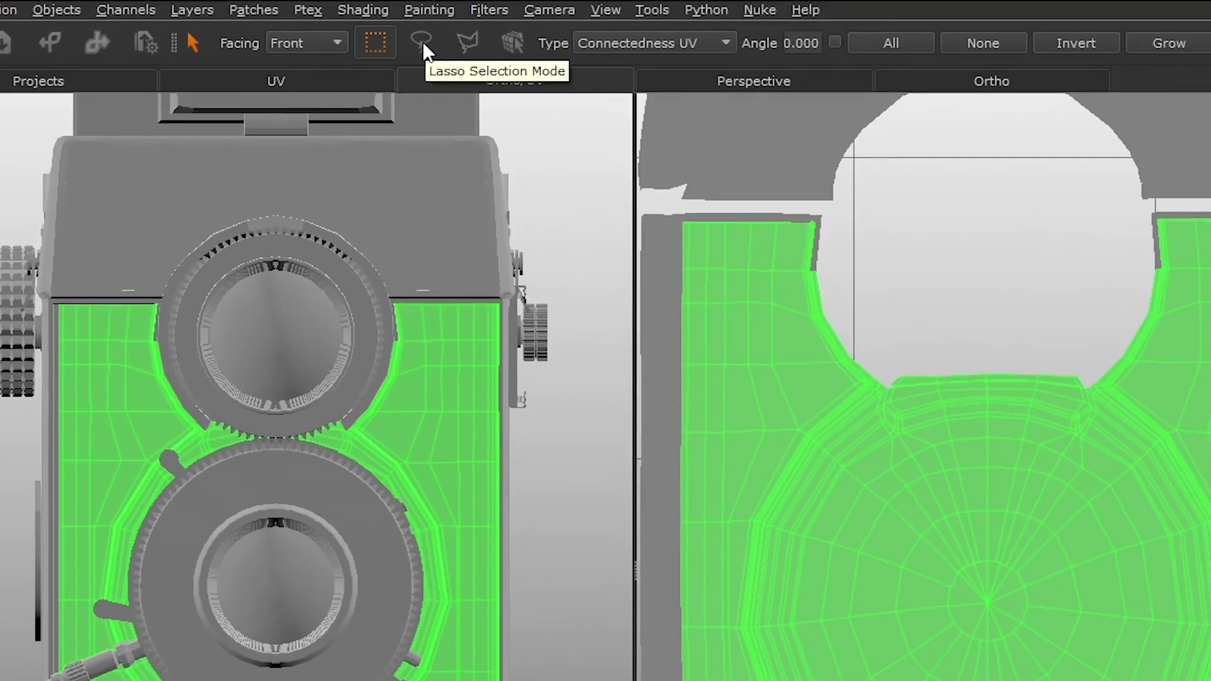
left_click(311, 39)
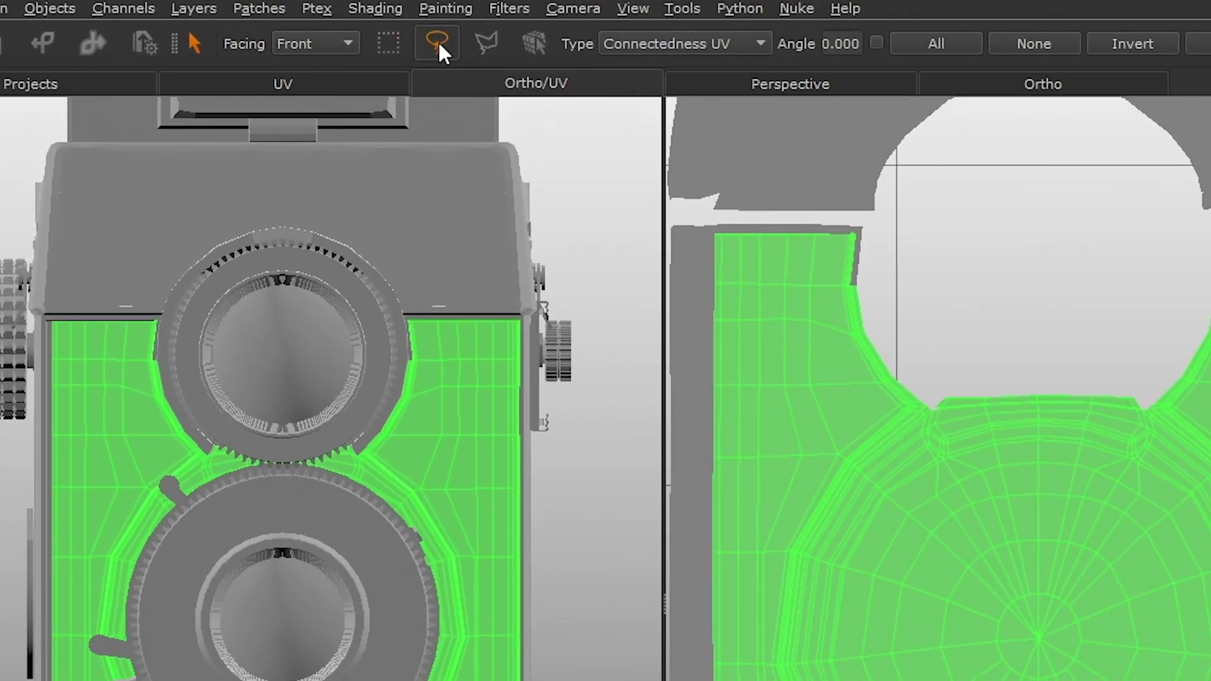
key("shift")
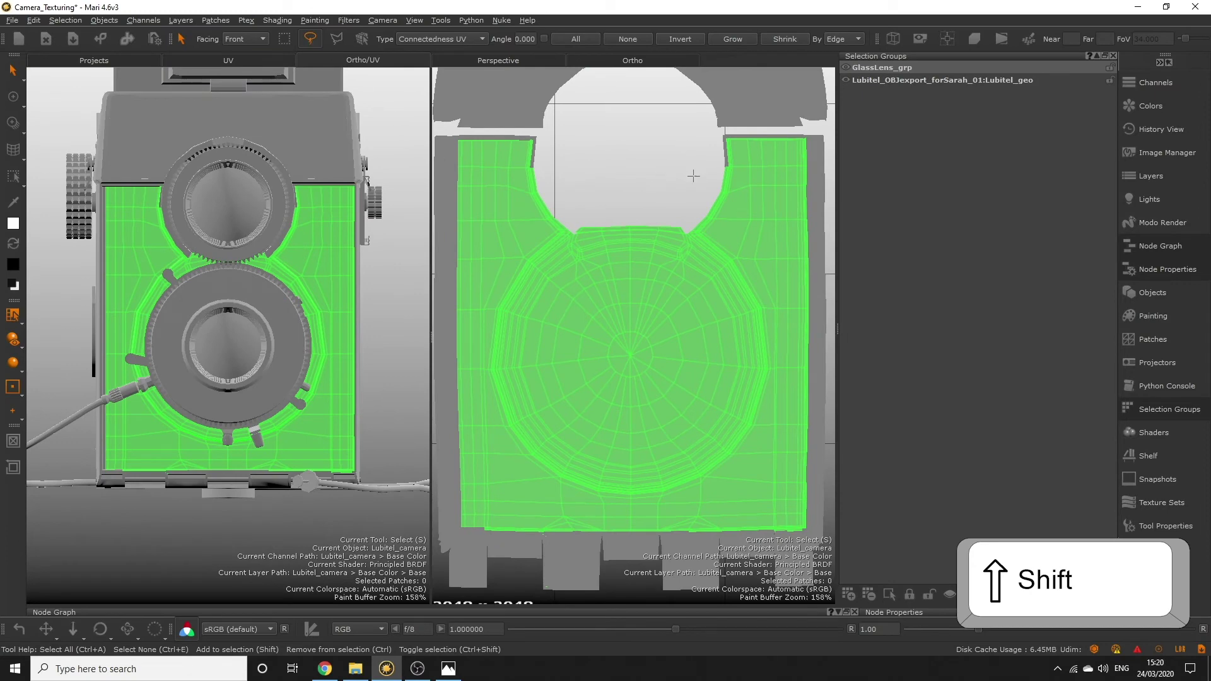
middle_click_drag(806, 260, 706, 311, "alt")
middle_click_drag(731, 593, 763, 335, "alt")
scroll(765, 354, "up", 1)
mouse_move(765, 354)
right_mouse_down("alt")
mouse_move(473, 354)
mouse_move(668, 305)
right_mouse_up("alt")
mouse_move(674, 284)
left_mouse_down()
mouse_move(698, 261)
mouse_move(683, 274)
left_mouse_up()
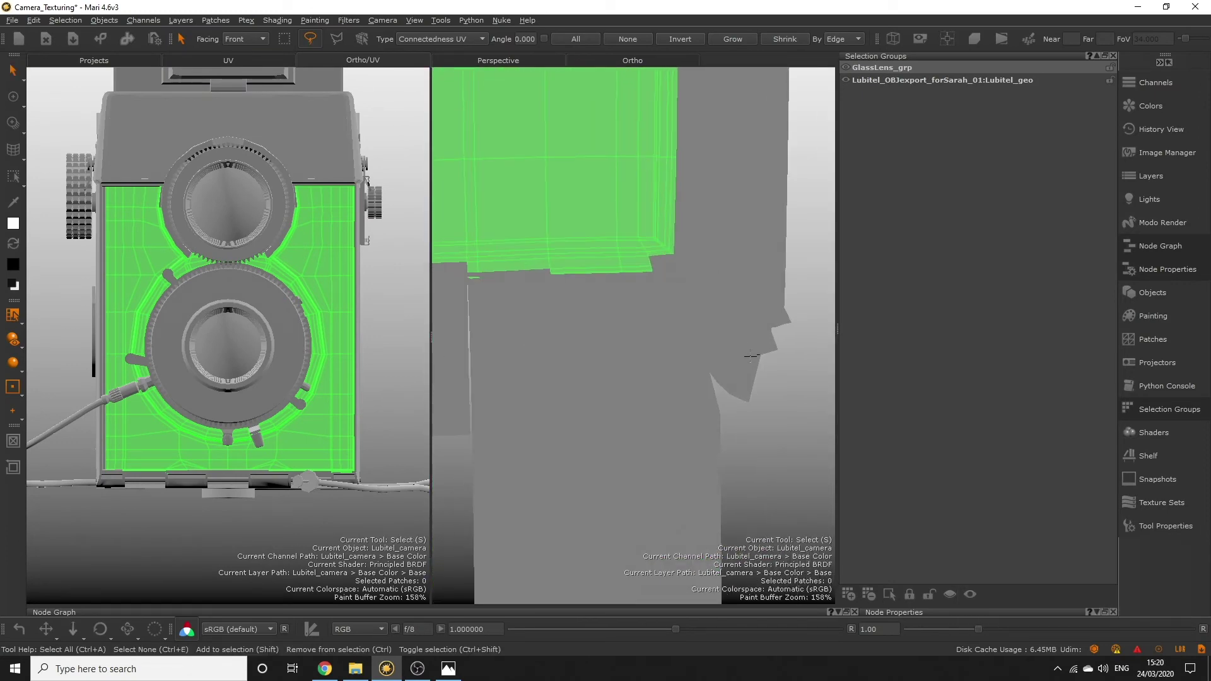
mouse_move(552, 284)
left_mouse_down("ctrl")
mouse_move(645, 271)
mouse_move(575, 266)
left_mouse_up("ctrl")
Step: Deselect the lens disc from the panel selection using a full-width UV view
middle_click_drag(483, 454, 695, 316, "alt")
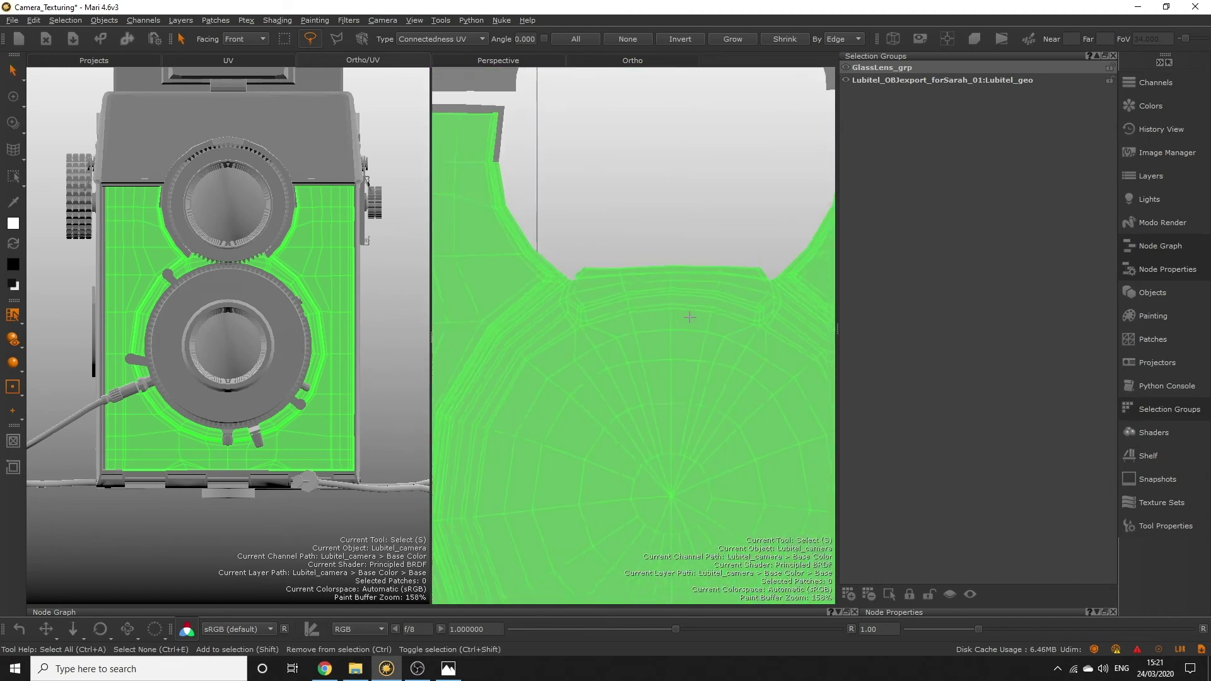
right_click_drag(694, 316, 658, 405, "alt")
middle_click_drag(658, 405, 643, 291, "alt")
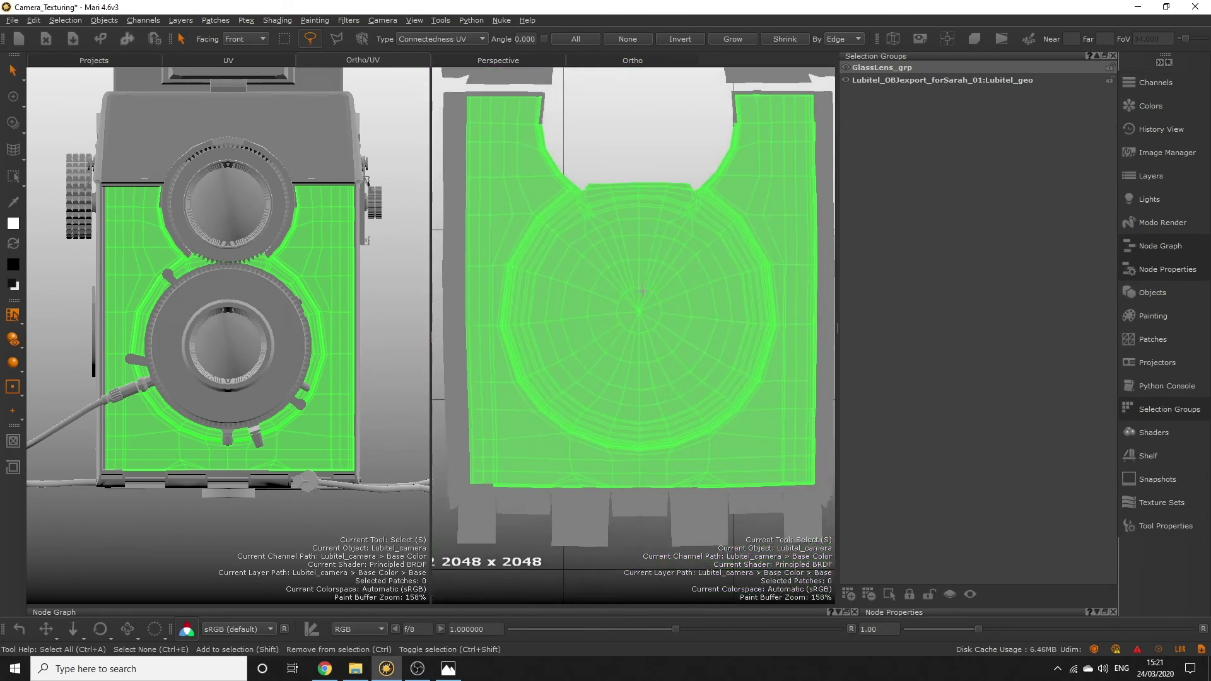
scroll(643, 290, "up", 3)
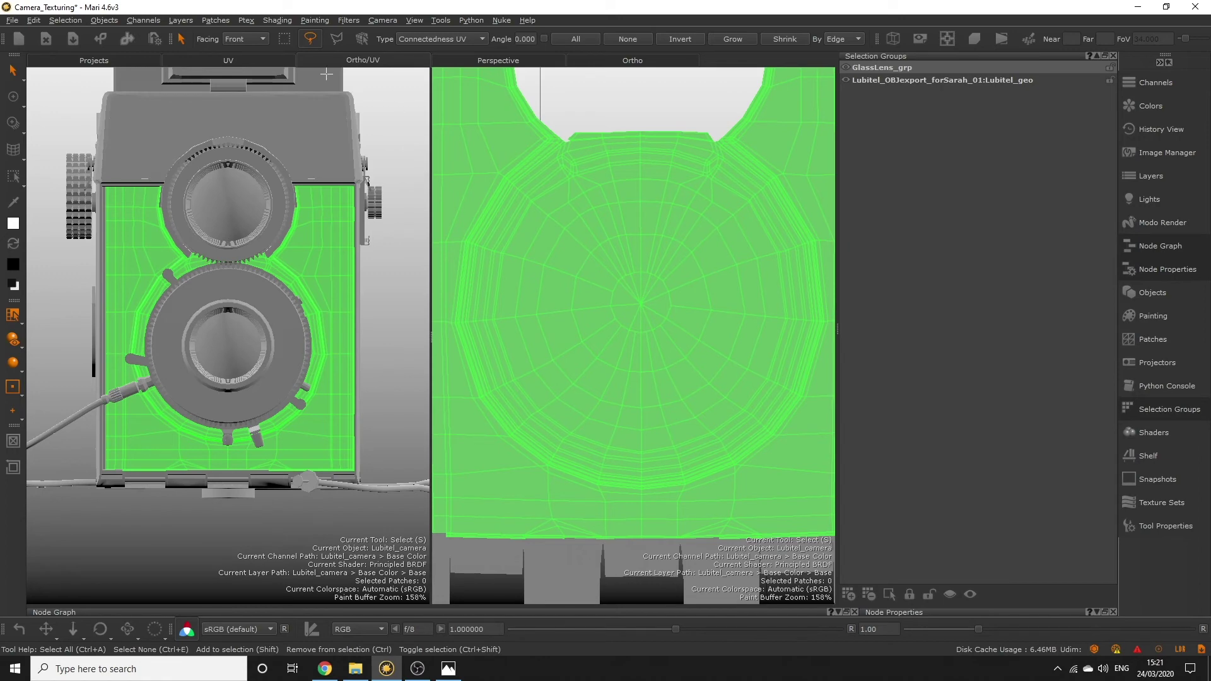
left_click(237, 60)
middle_click_drag(527, 359, 508, 371, "alt")
scroll(508, 371, "up", 5)
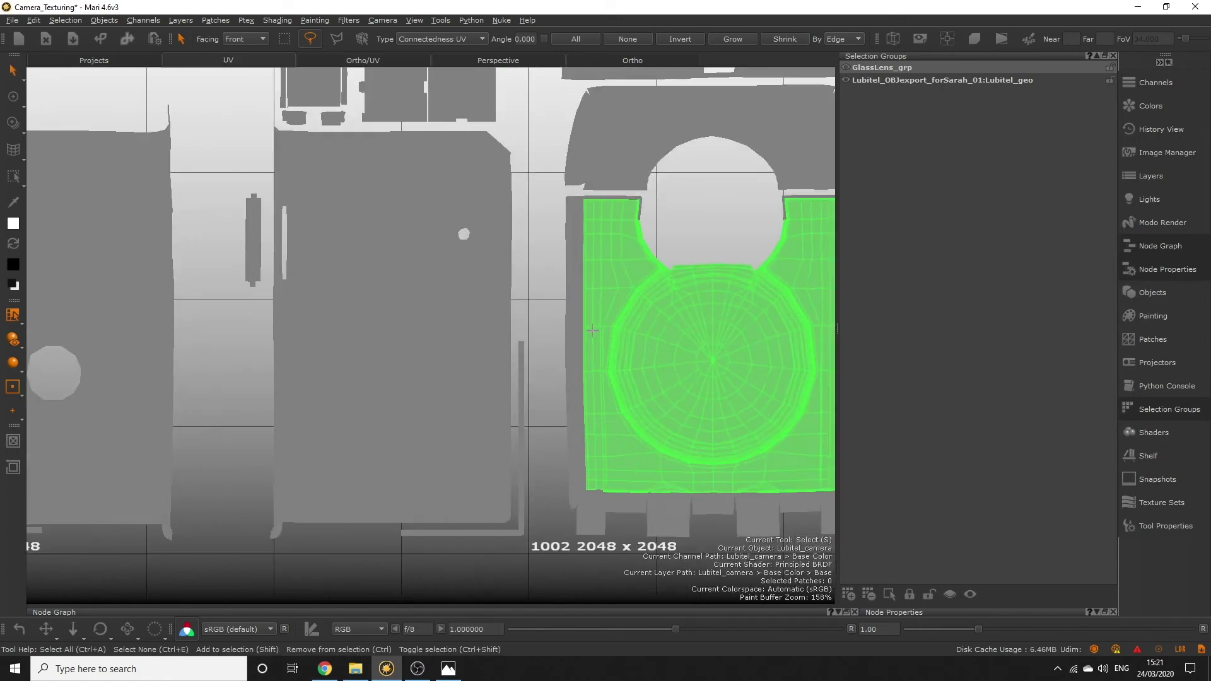
middle_click_drag(714, 375, 453, 315, "alt")
scroll(496, 296, "up", 3)
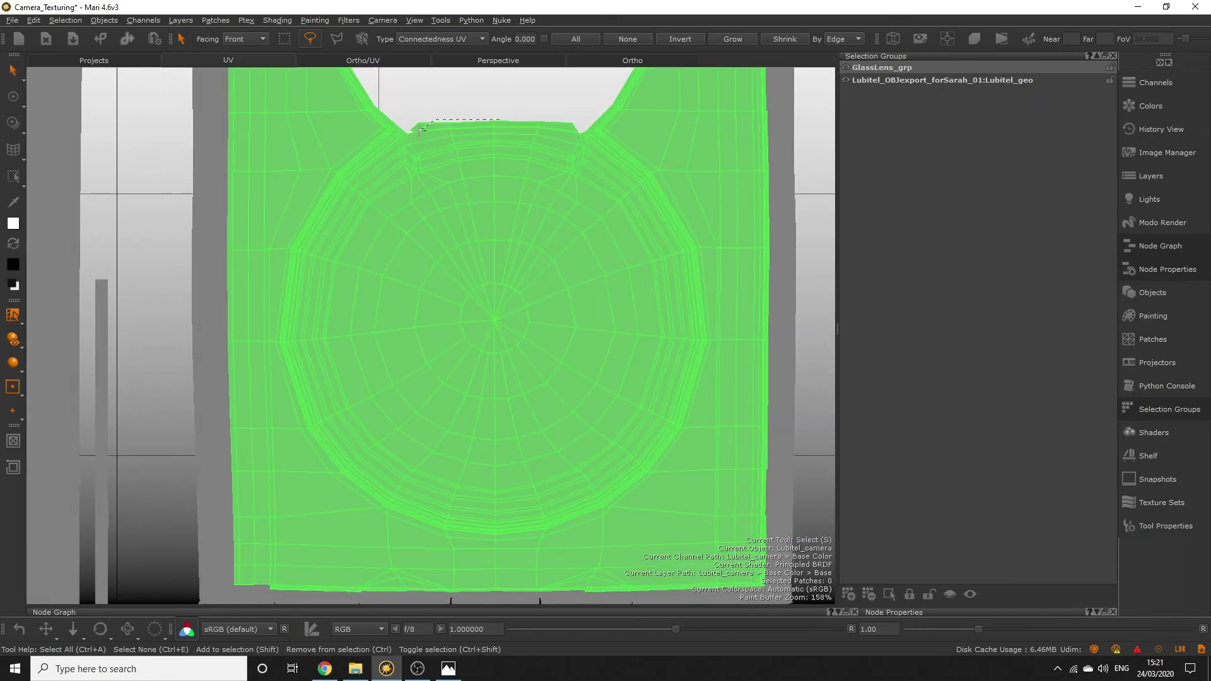
mouse_move(421, 129)
left_mouse_down()
mouse_move(328, 228)
mouse_move(563, 498)
mouse_move(679, 344)
mouse_move(560, 131)
mouse_move(471, 106)
left_mouse_up()
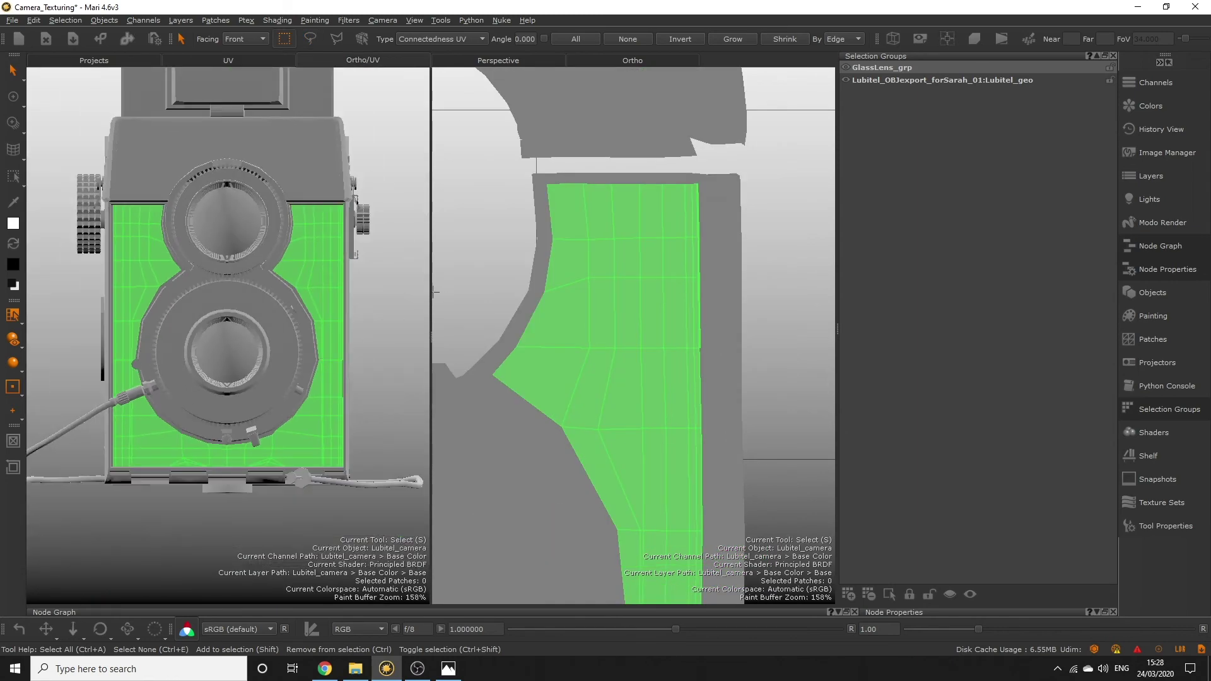
Step: Widen the left viewport and reposition the camera model in view
left_click_drag(434, 291, 522, 304)
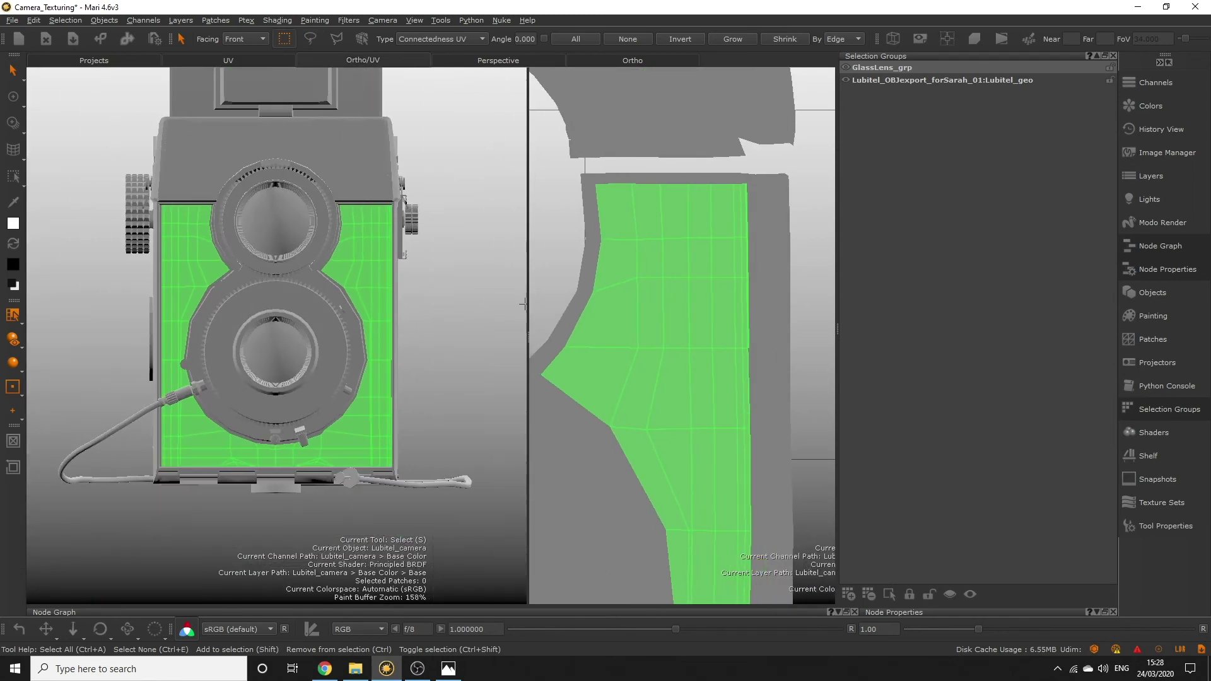
scroll(275, 328, "up", 4)
mouse_move(275, 371)
left_mouse_down("alt+shift")
mouse_move(278, 344)
mouse_move(278, 363)
left_mouse_up("alt+shift")
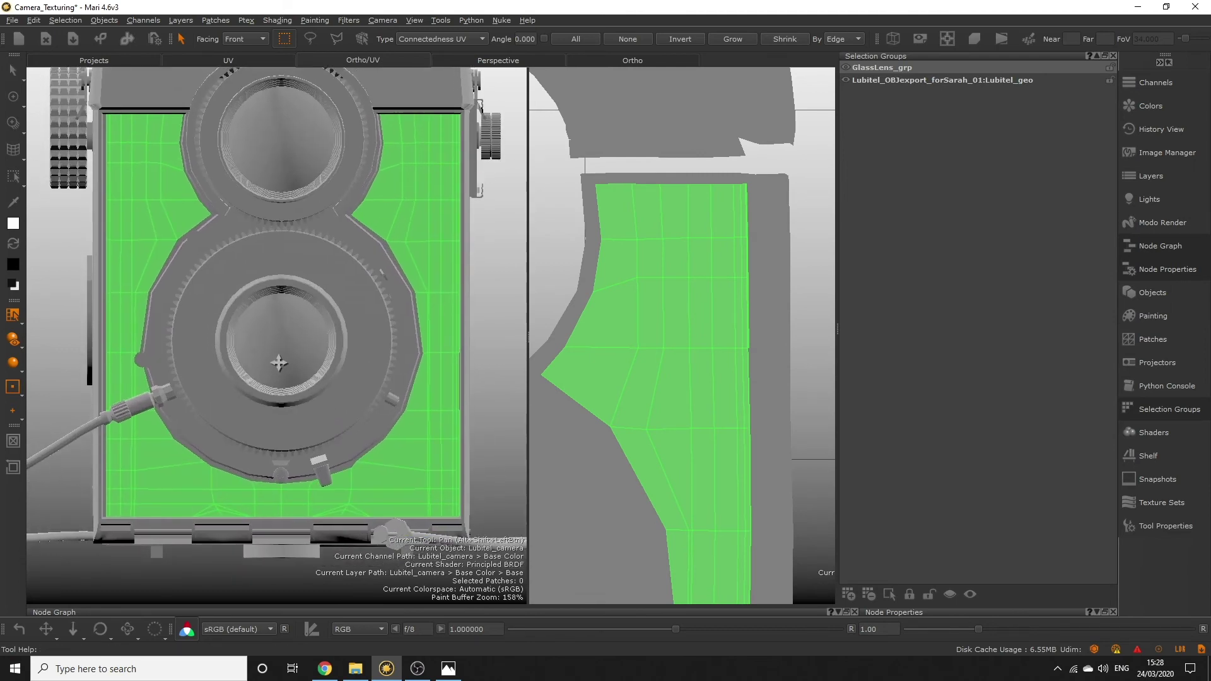
scroll(673, 290, "down", 5)
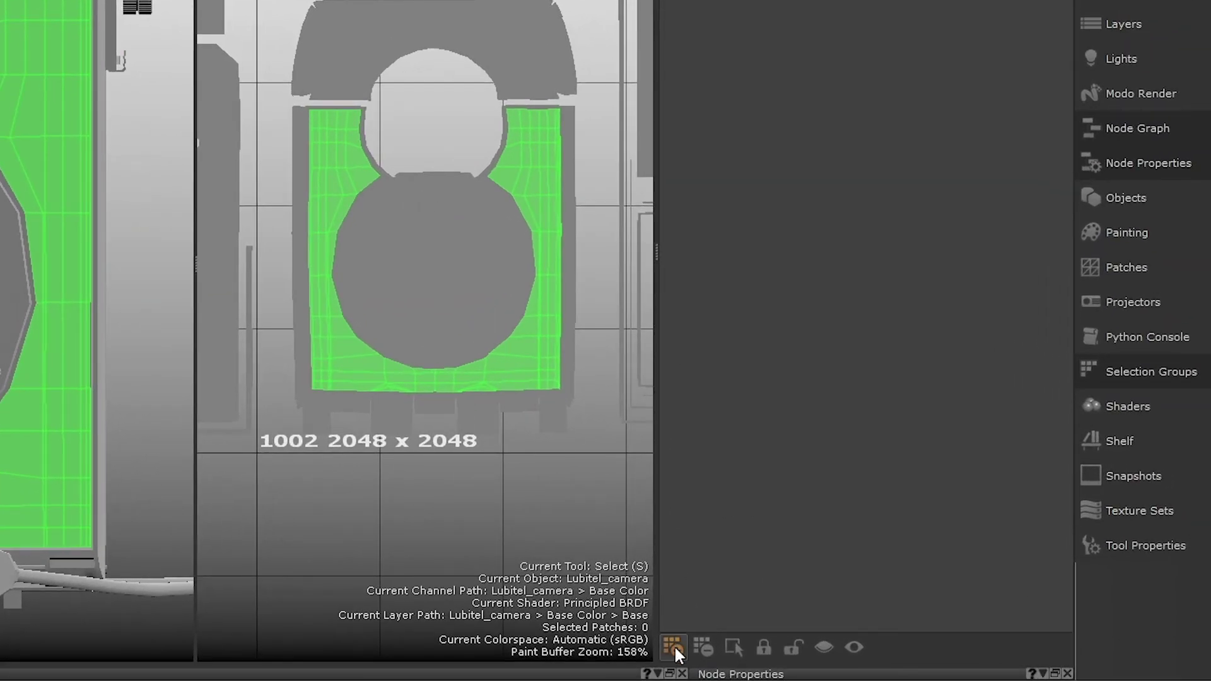
Step: Save the current selection as a new selection group named FrontStucco_grp
left_click(673, 646)
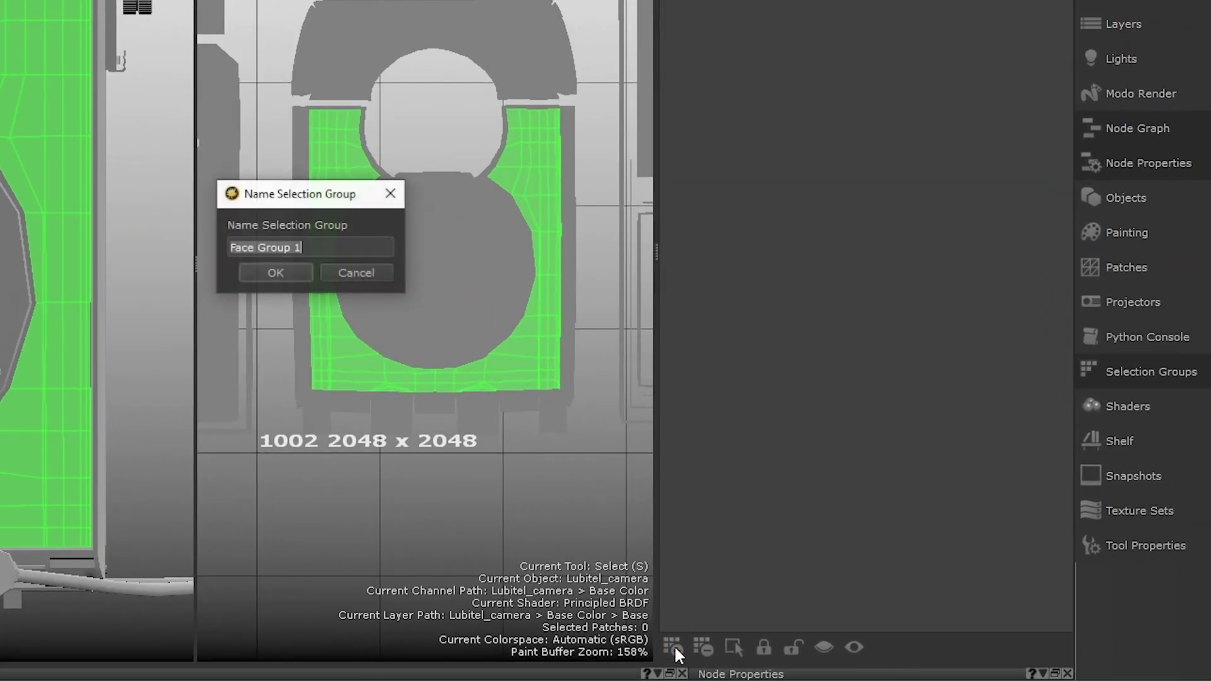
type("FrontStucco_grp")
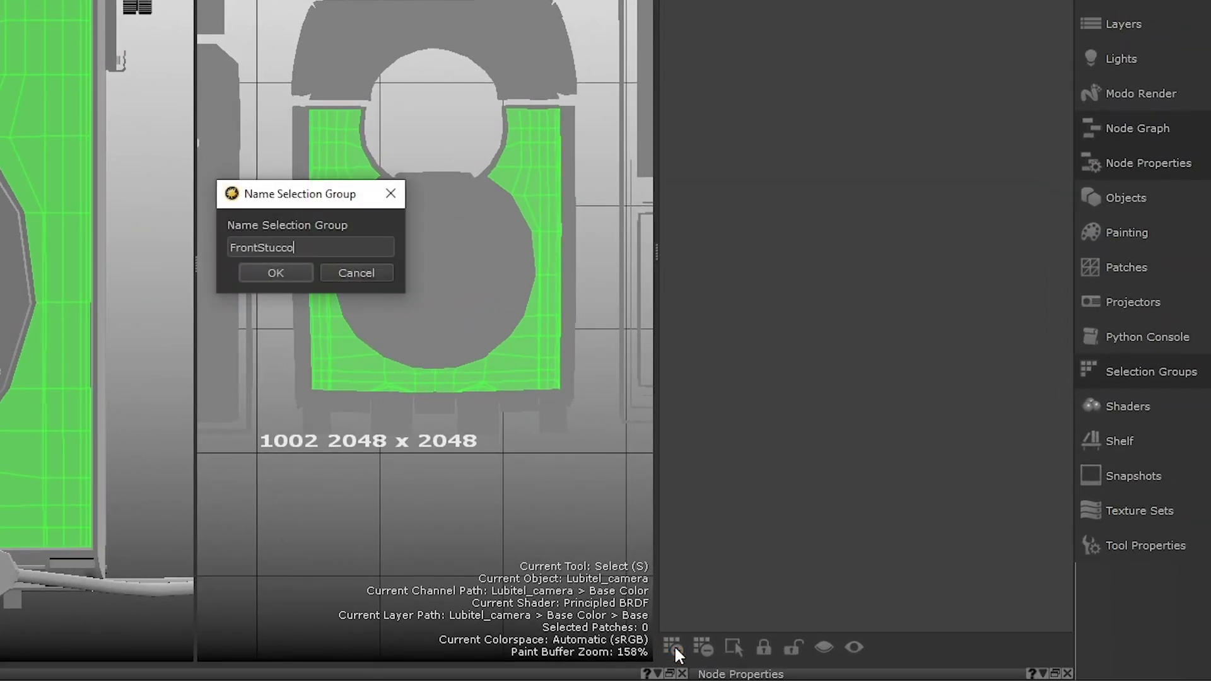
left_click(278, 273)
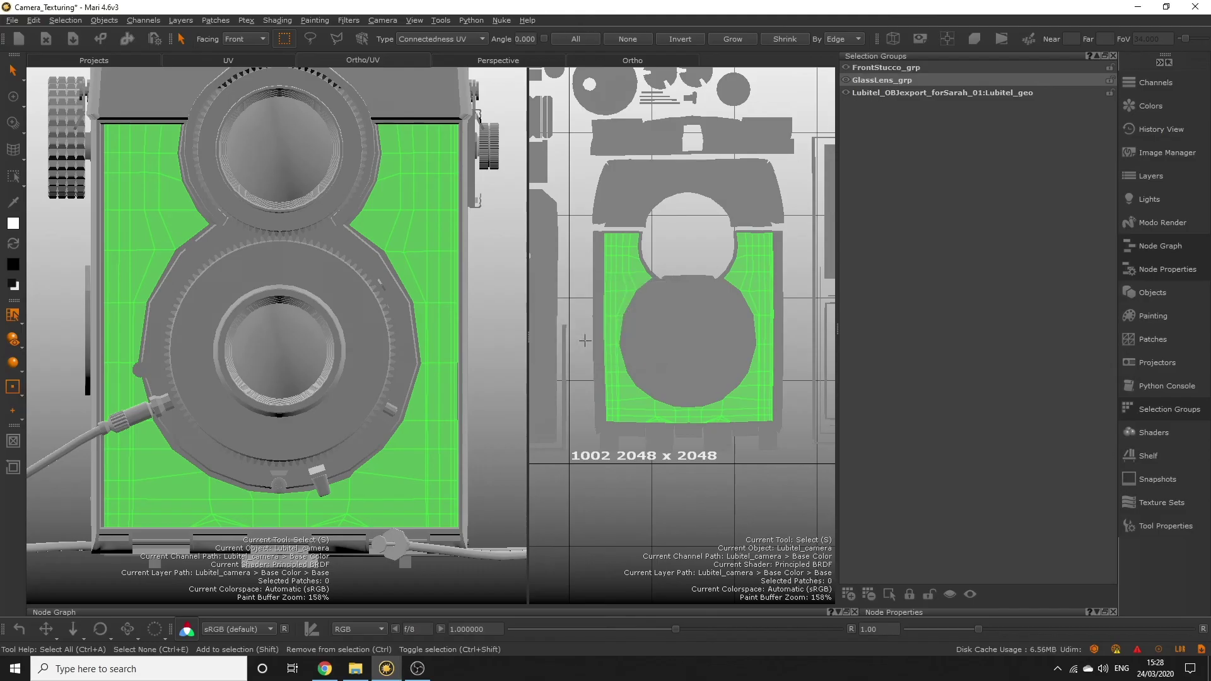
Step: Compare the GlassLens_grp and FrontStucco_grp groups highlighted on the model
left_click(879, 78)
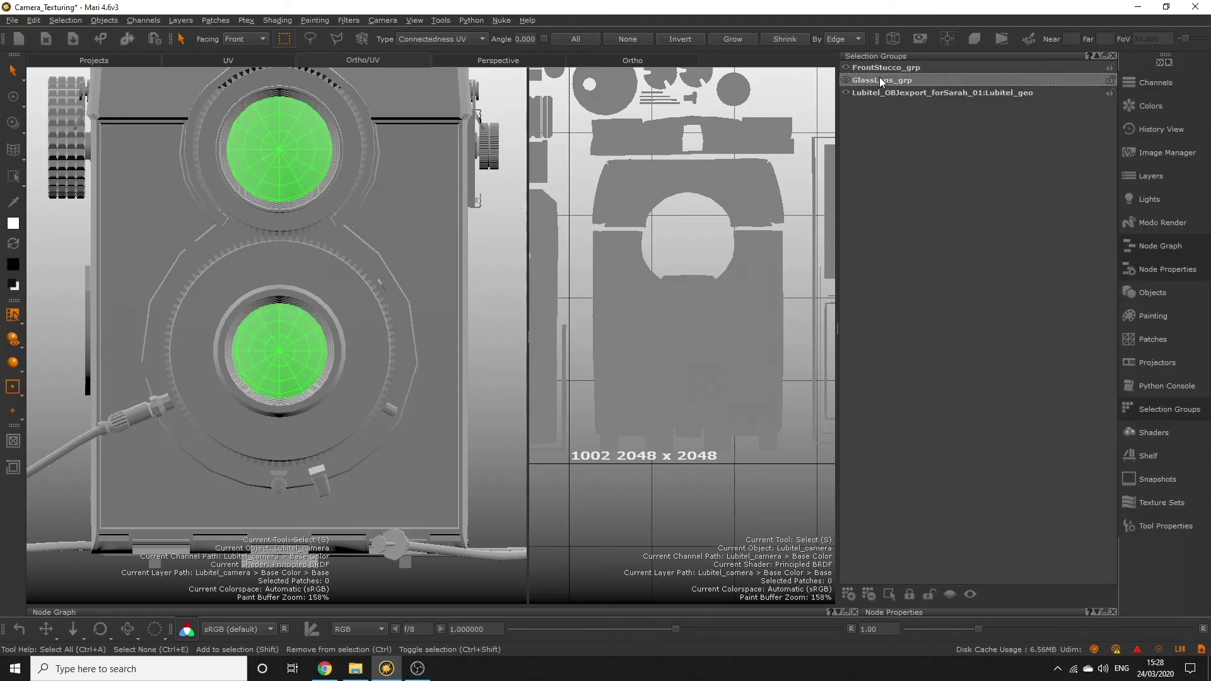
left_click(879, 69)
left_click(878, 80)
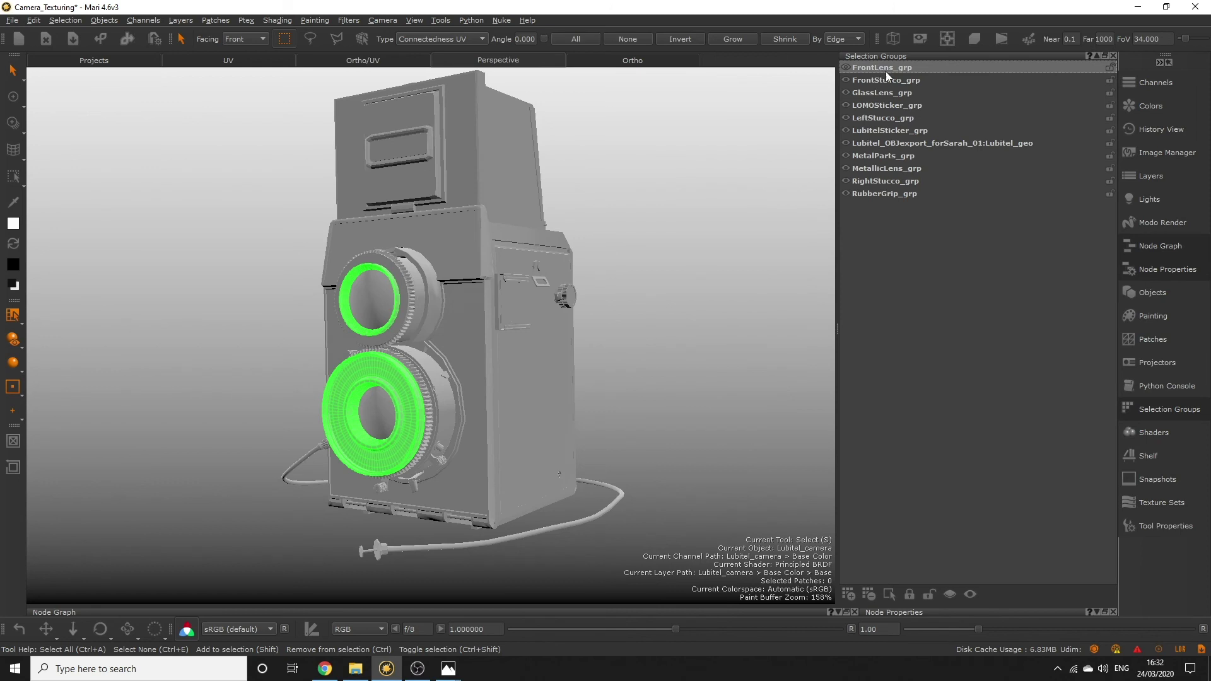
Step: Highlight FrontStucco_grp, GlassLens_grp, LOMOSticker_grp, LeftStucco_grp, LubitelSticker_grp and MetalParts_grp in turn
left_click(884, 81)
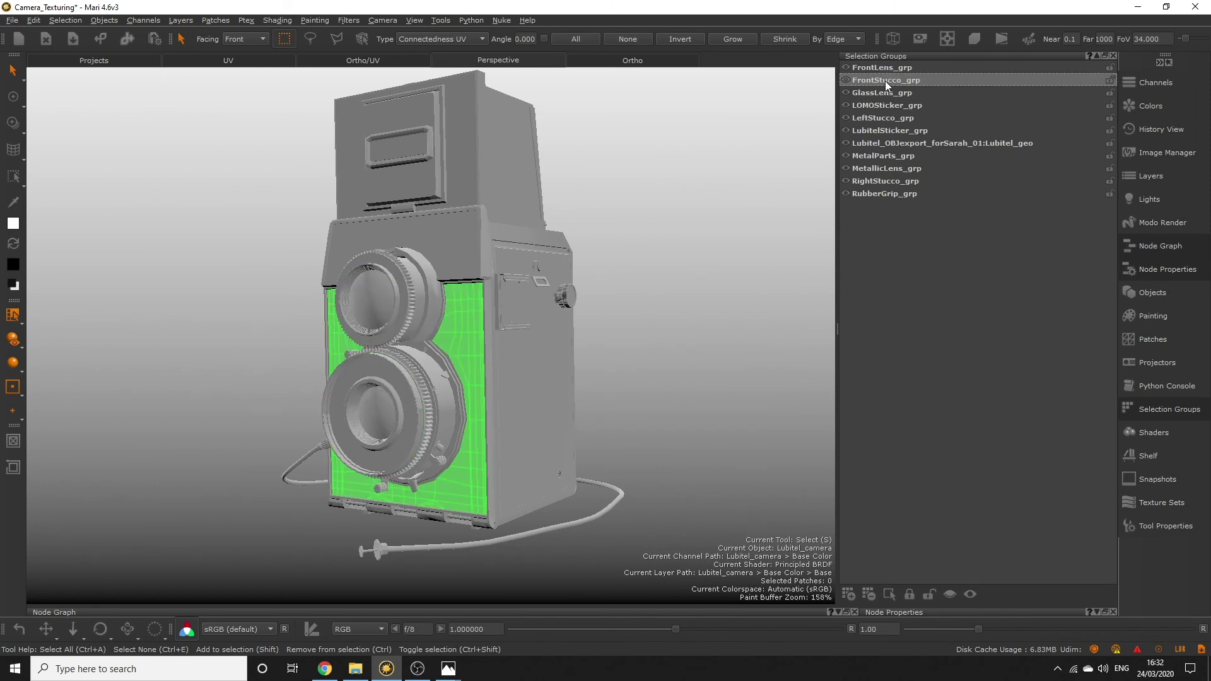
left_click(881, 92)
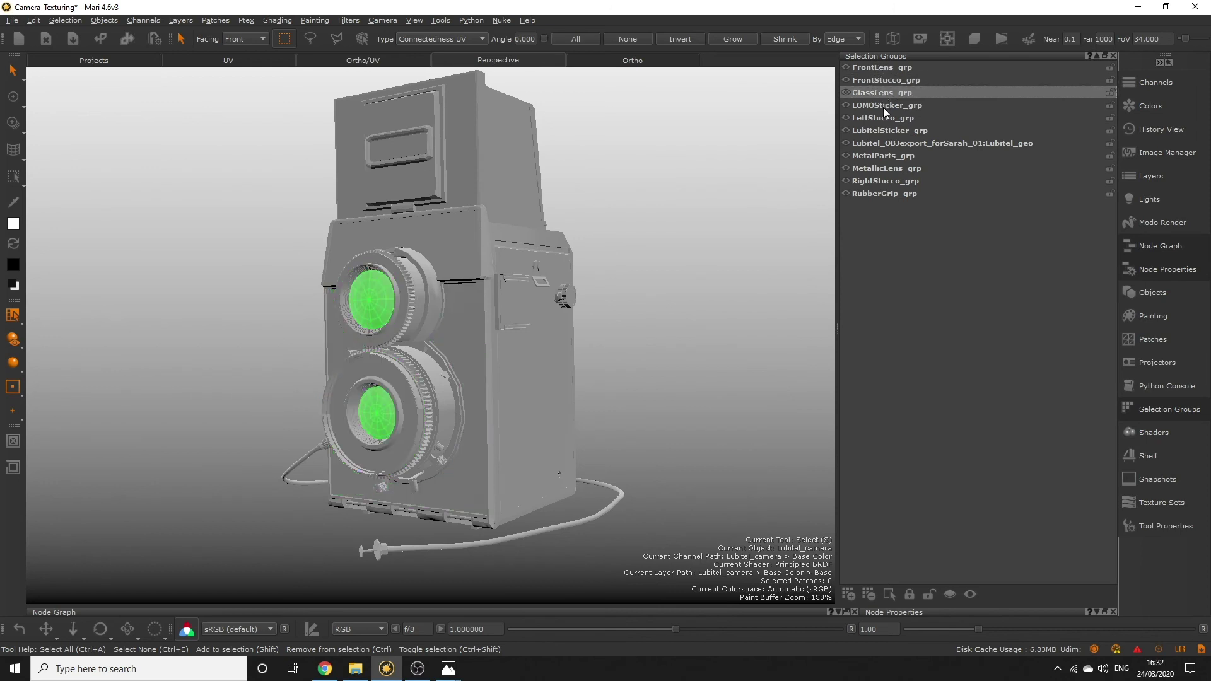
left_click(922, 107)
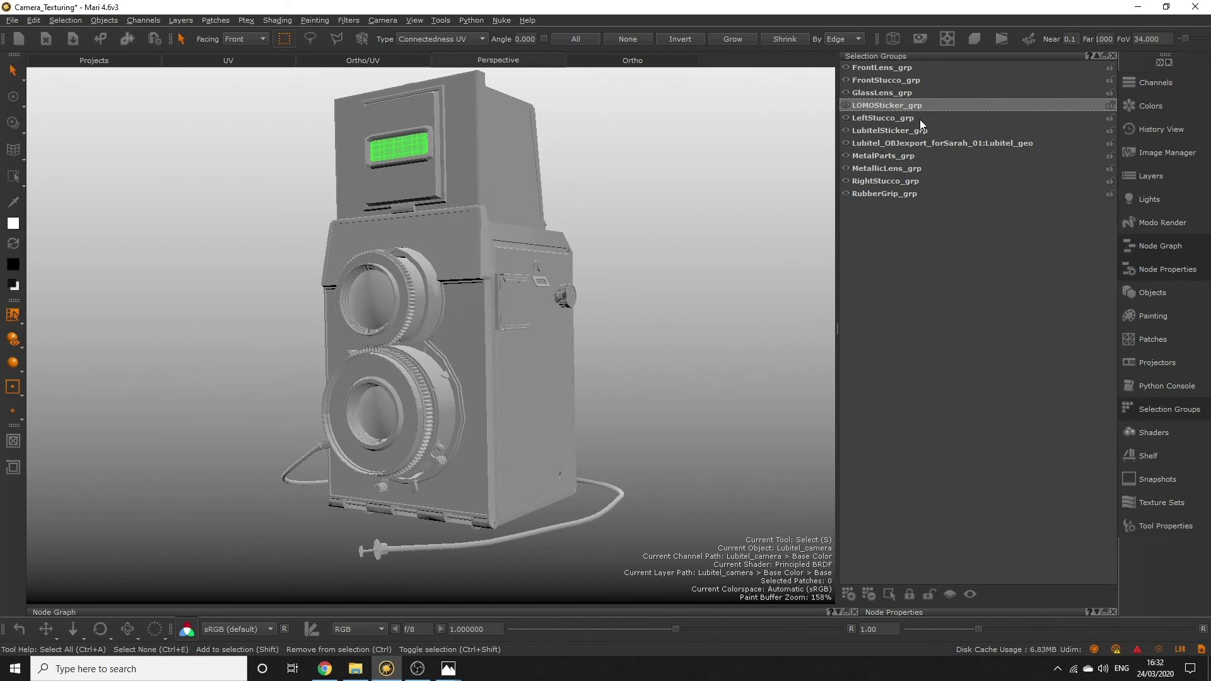
left_click(919, 120)
left_click(919, 130)
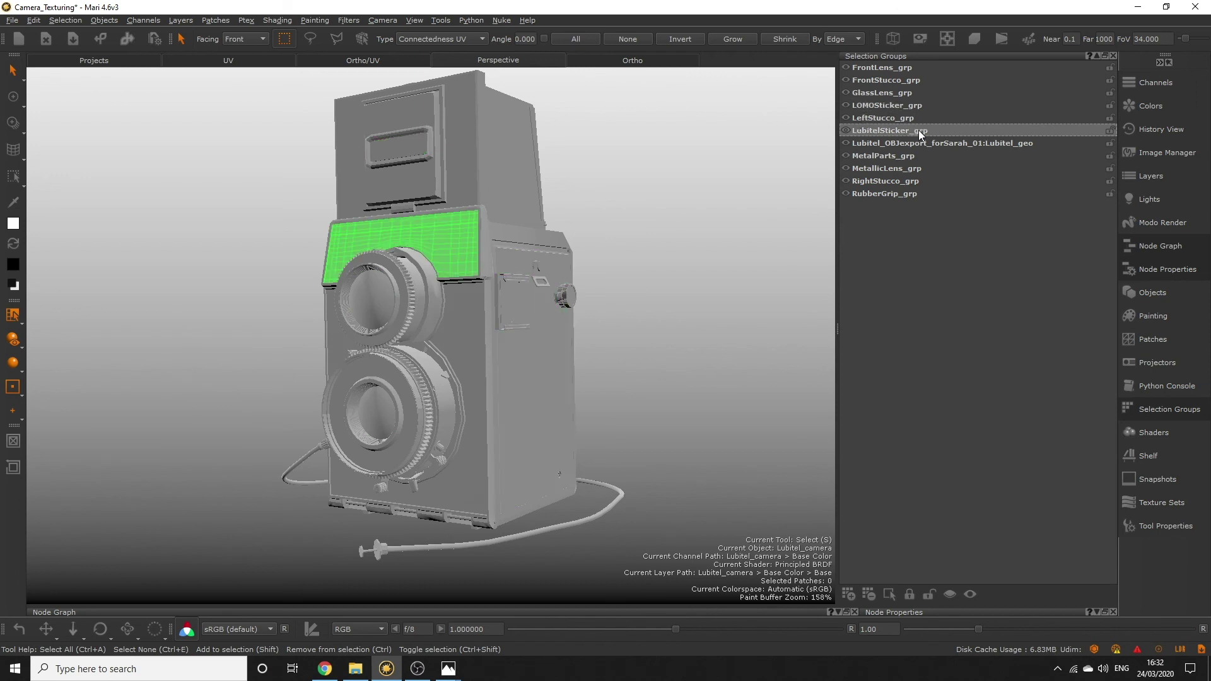
left_click(905, 155)
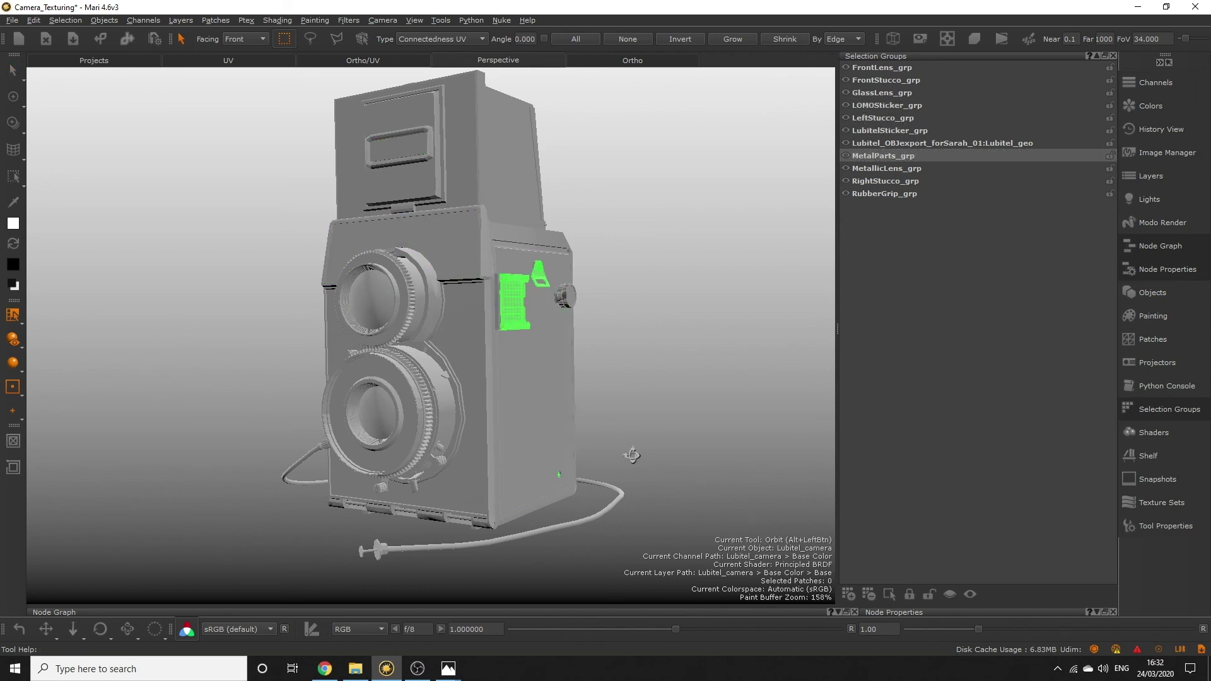
Step: Orbit the camera to check MetallicLens_grp, RightStucco_grp and RubberGrip_grp on their sides
left_click_drag(632, 455, 240, 435)
left_click(898, 169)
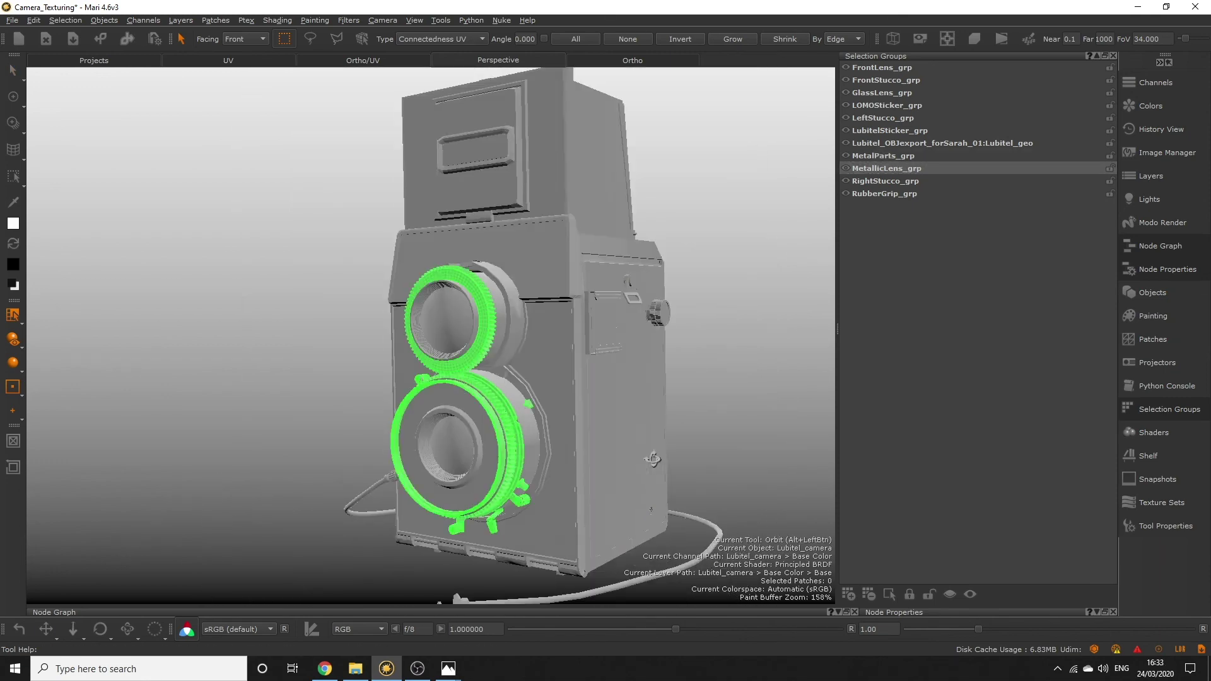
mouse_move(653, 459)
left_mouse_down("alt")
mouse_move(797, 451)
mouse_move(661, 456)
left_mouse_up("alt")
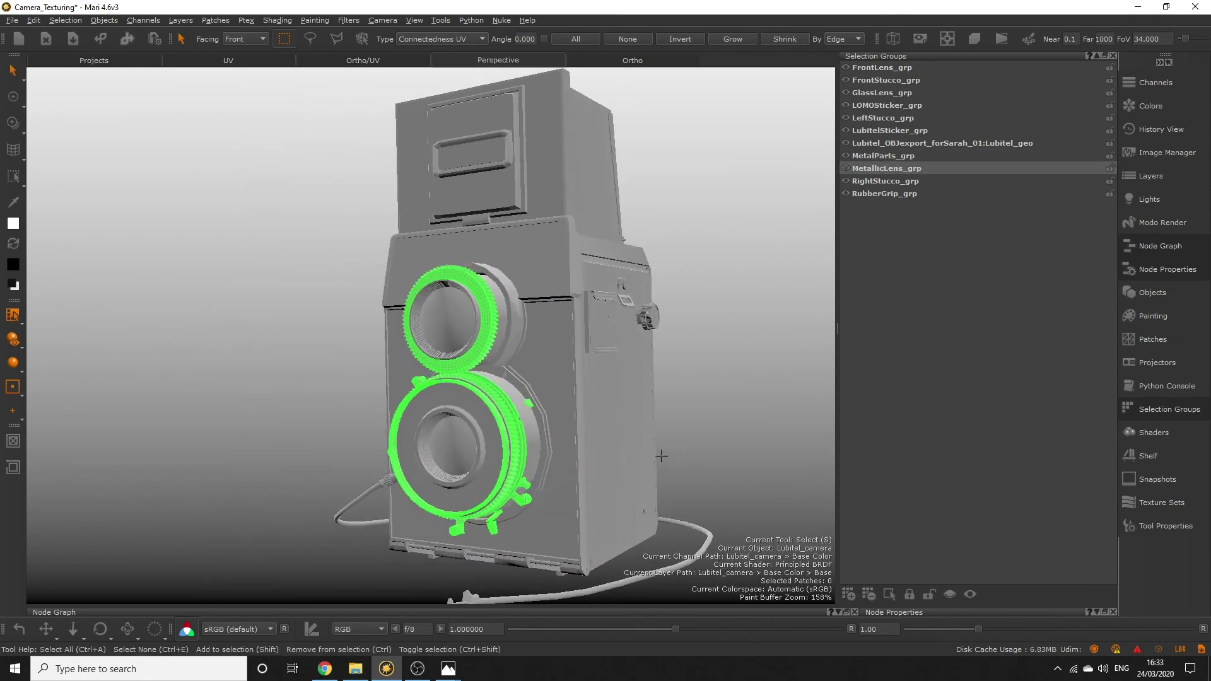
left_click(910, 183)
left_click_drag(582, 452, 724, 459, "alt")
middle_click_drag(671, 460, 723, 427)
left_click(902, 195)
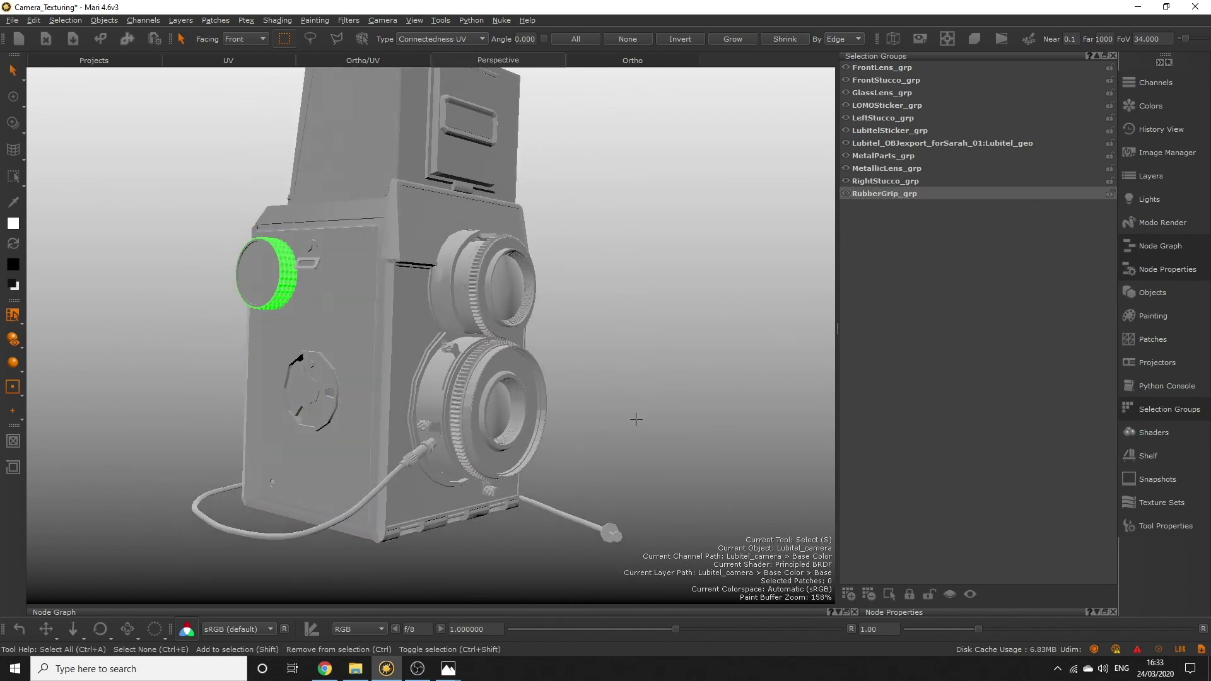
left_click_drag(635, 419, 382, 458, "alt")
middle_click_drag(383, 458, 473, 465)
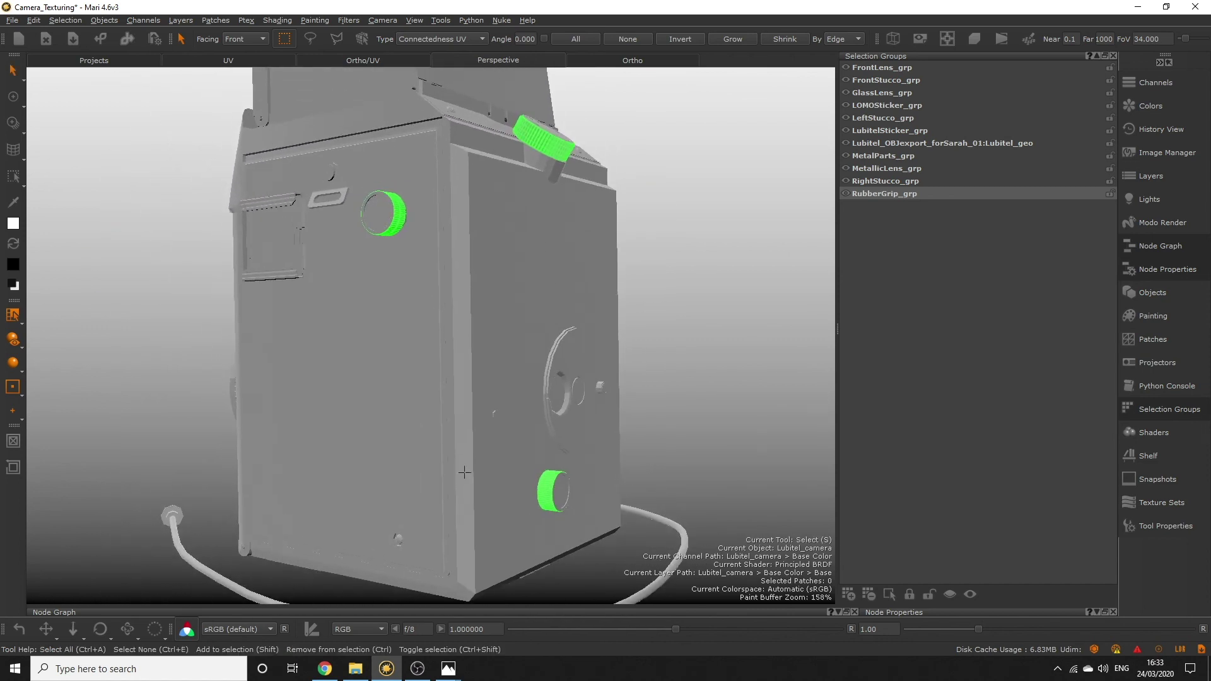
Step: Snap to the front view, fit the camera, and clear the selection
key("Right")
key("Right")
key("a")
left_click_drag(713, 329, 758, 386)
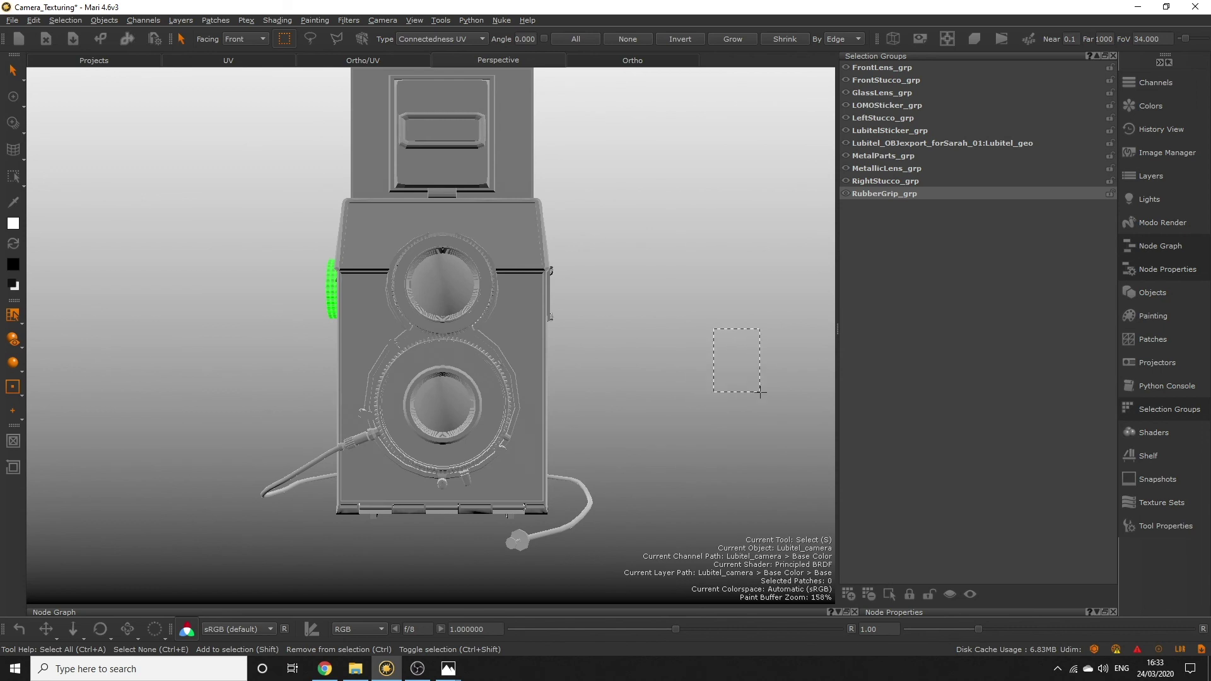